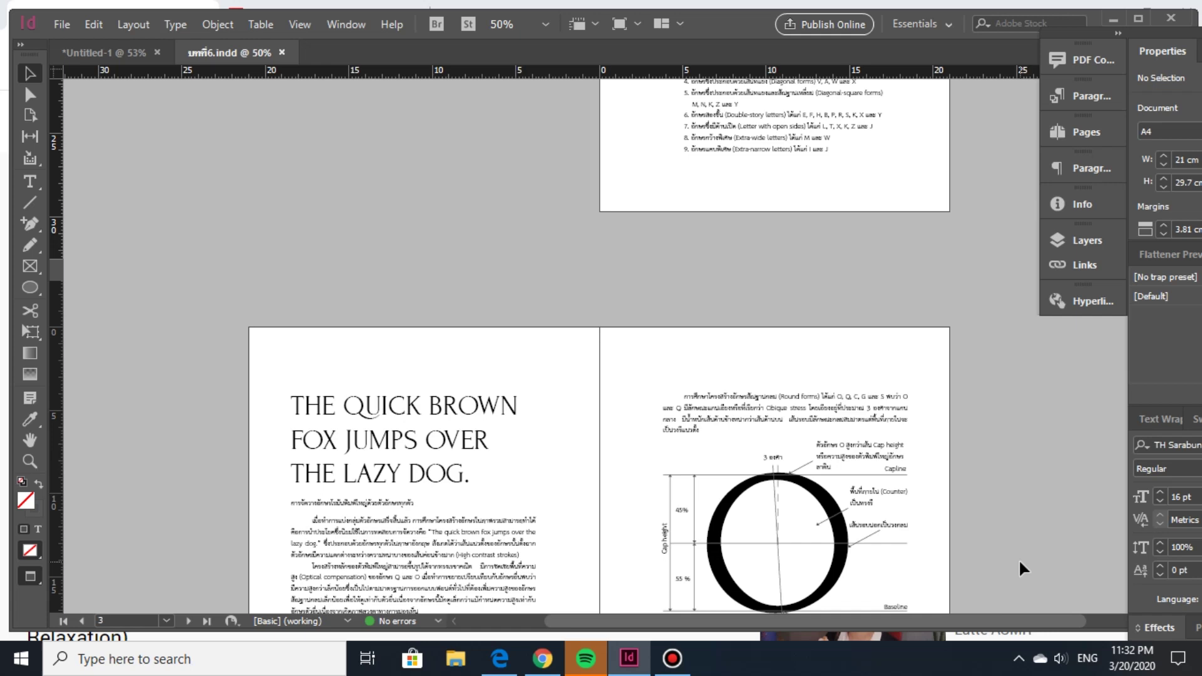
pyautogui.scroll(5, 893, 468)
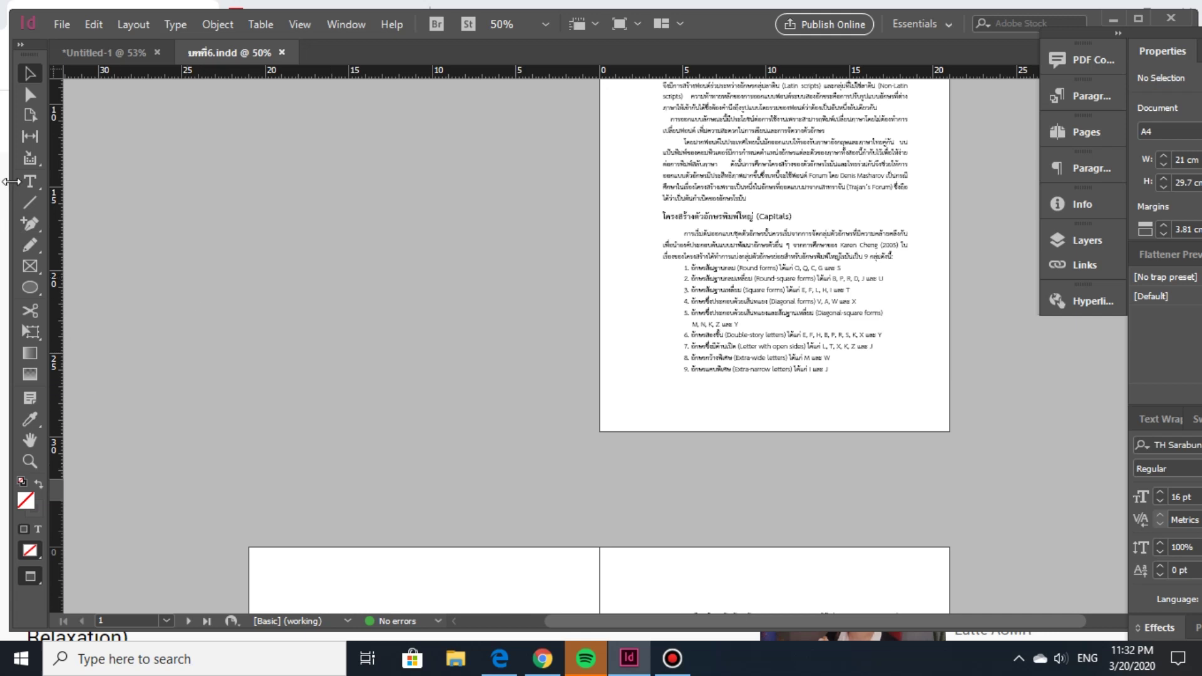
pyautogui.scroll(-10, 439, 408)
pyautogui.scroll(-15, 440, 408)
pyautogui.scroll(16, 439, 408)
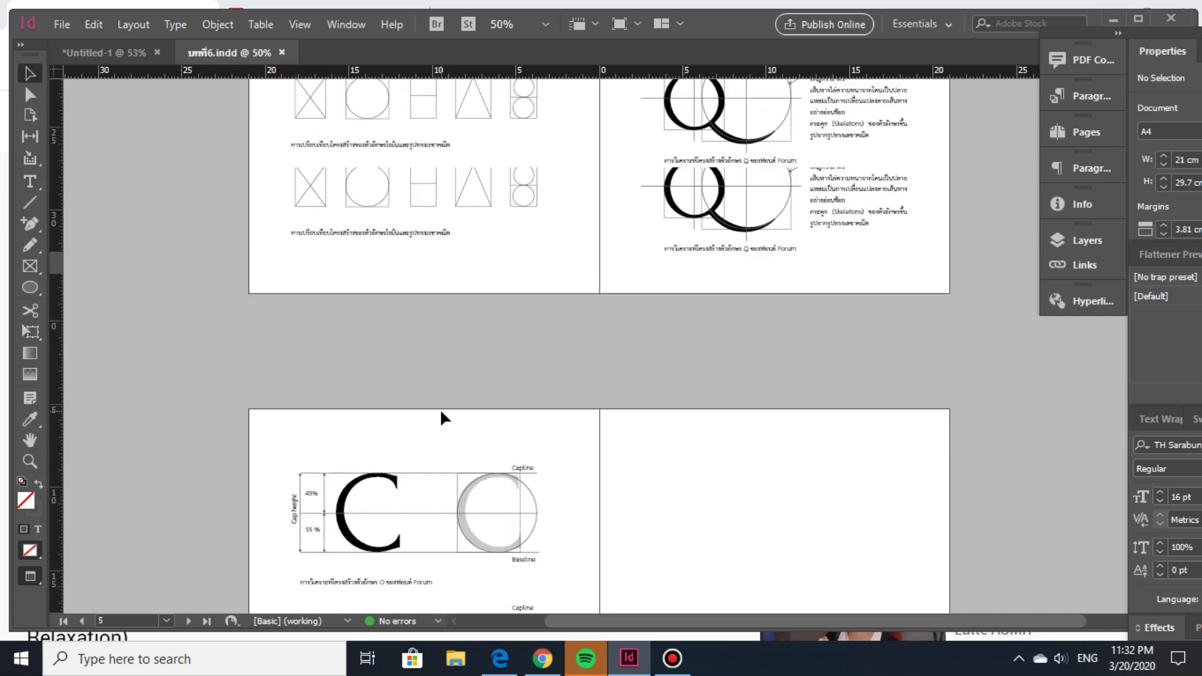
pyautogui.scroll(2, 439, 408)
pyautogui.scroll(-2, 440, 408)
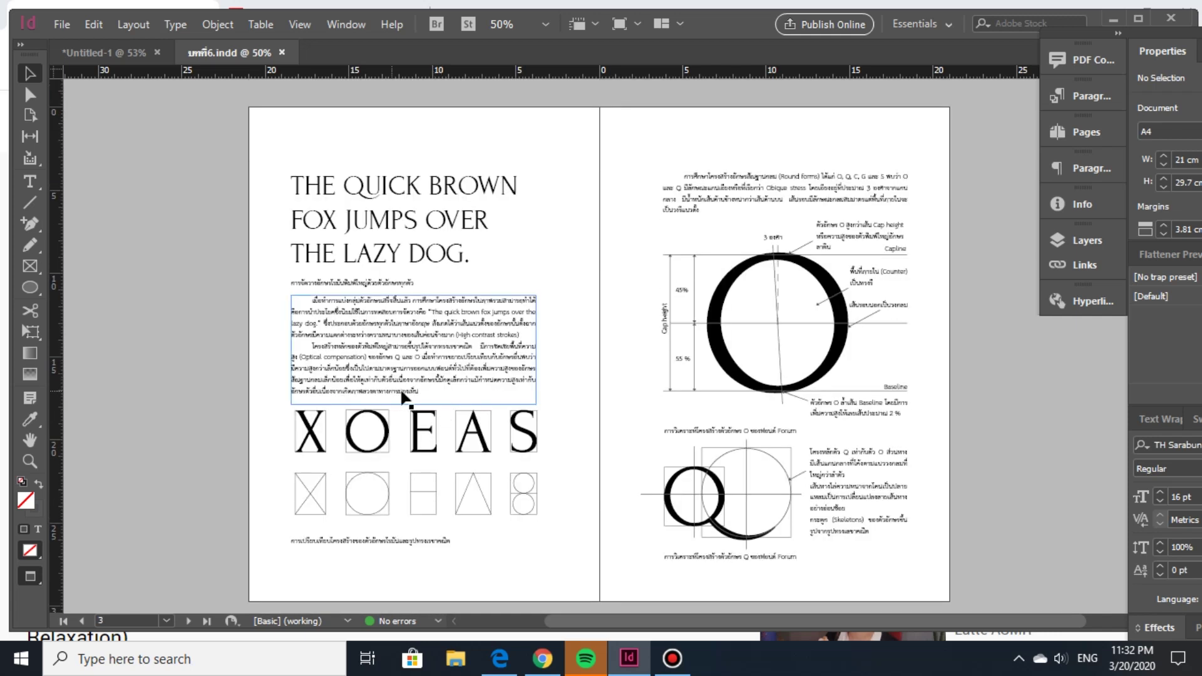
pyautogui.doubleClick(408, 392)
pyautogui.click(431, 393)
pyautogui.click(429, 392)
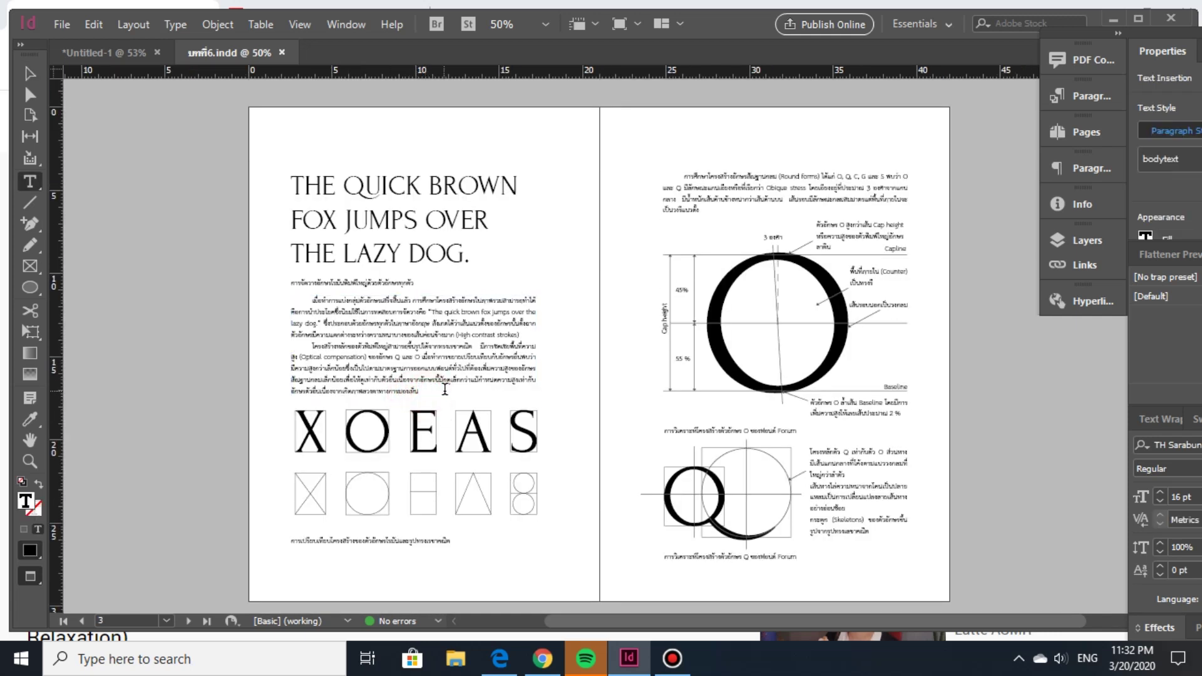
pyautogui.write('พ')
pyautogui.write(' www')
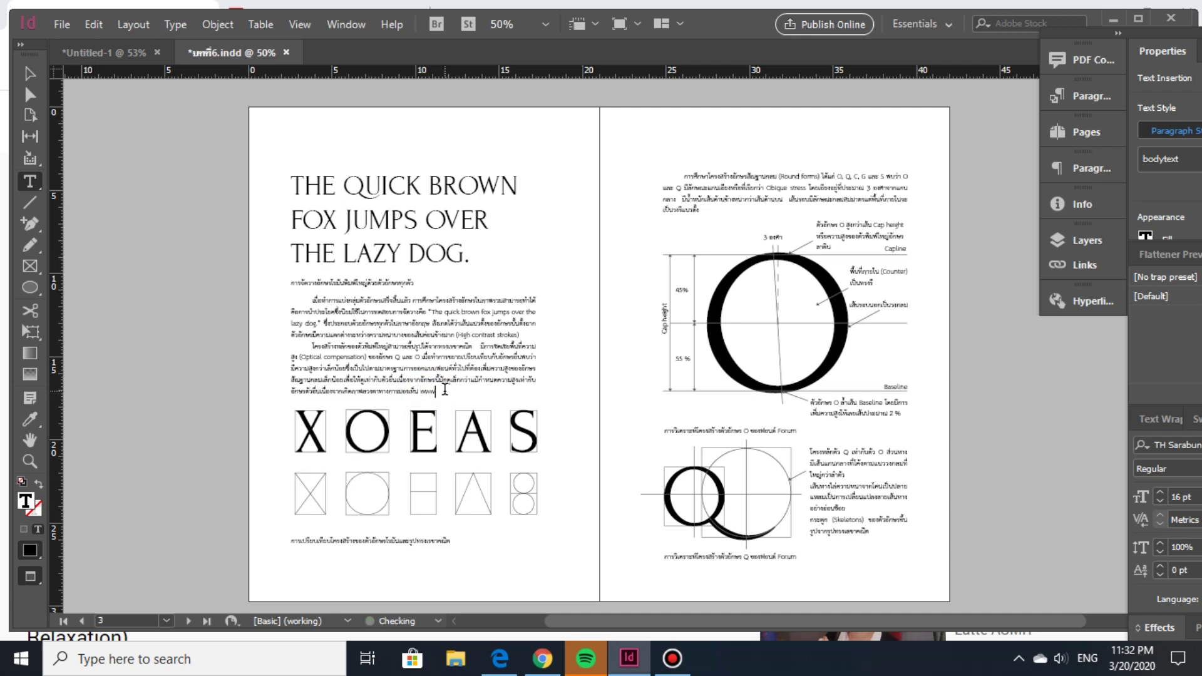
pyautogui.write('.')
pyautogui.write('google.com')
pyautogui.click(29, 73)
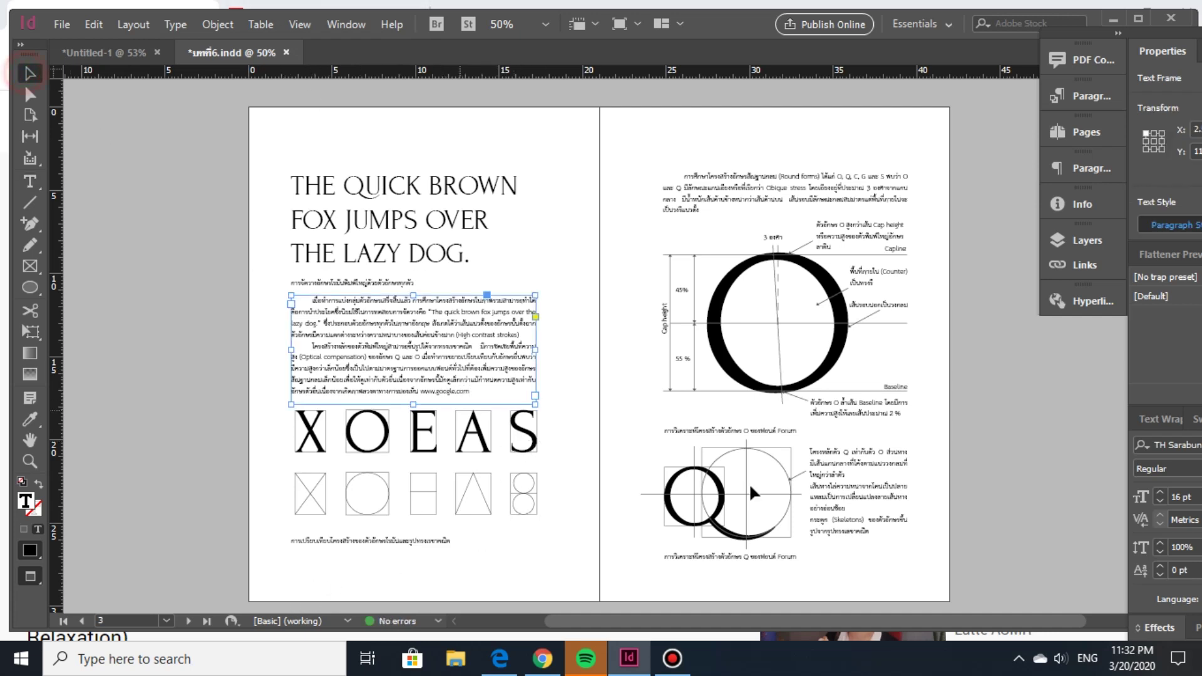
pyautogui.hotkey('ctrl', '1')
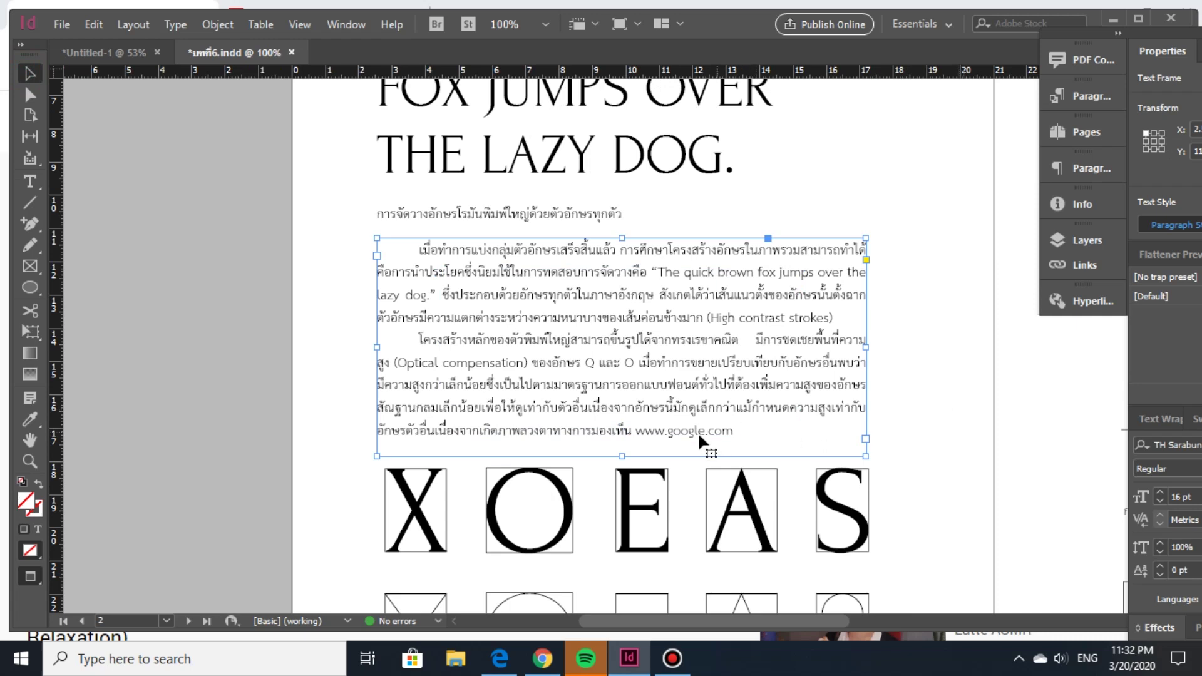
pyautogui.tripleClick(663, 435)
pyautogui.click(650, 432)
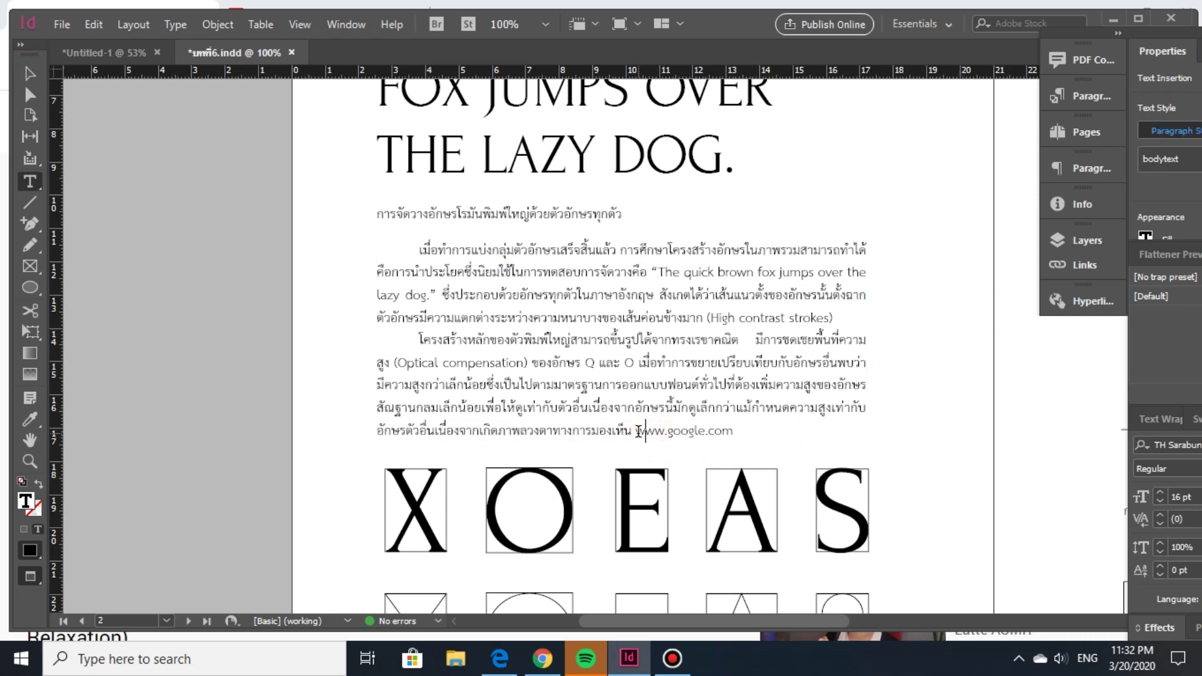
pyautogui.moveTo(632, 432); pyautogui.dragTo(757, 422)
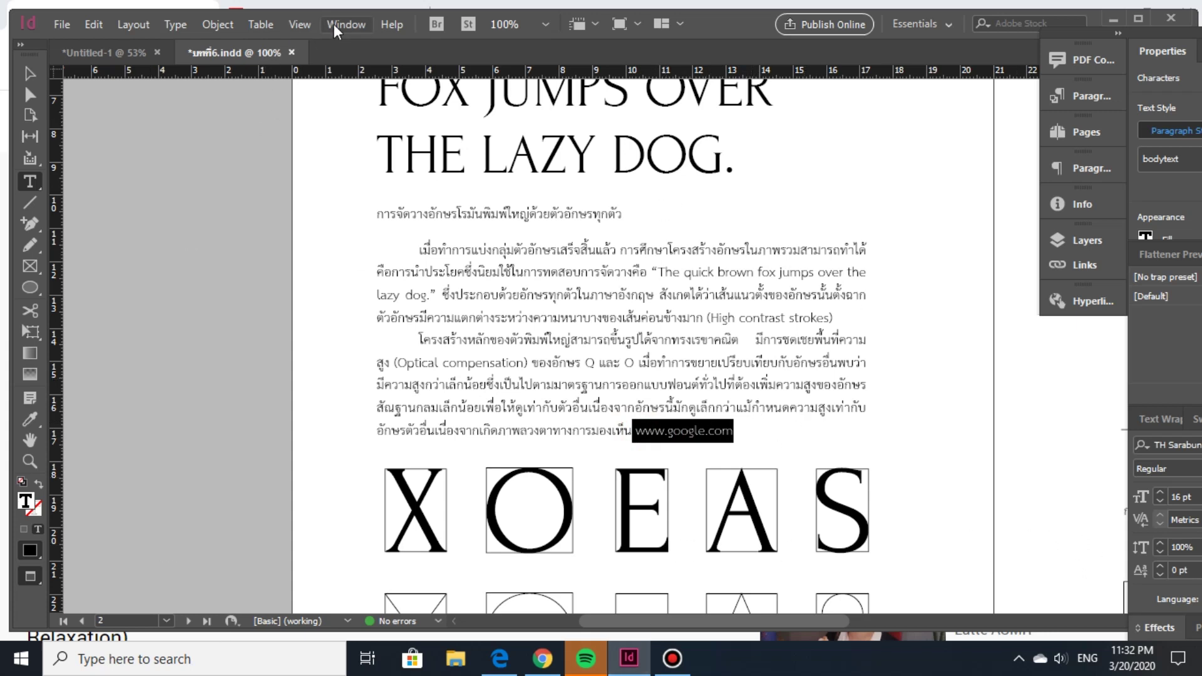
pyautogui.click(683, 432)
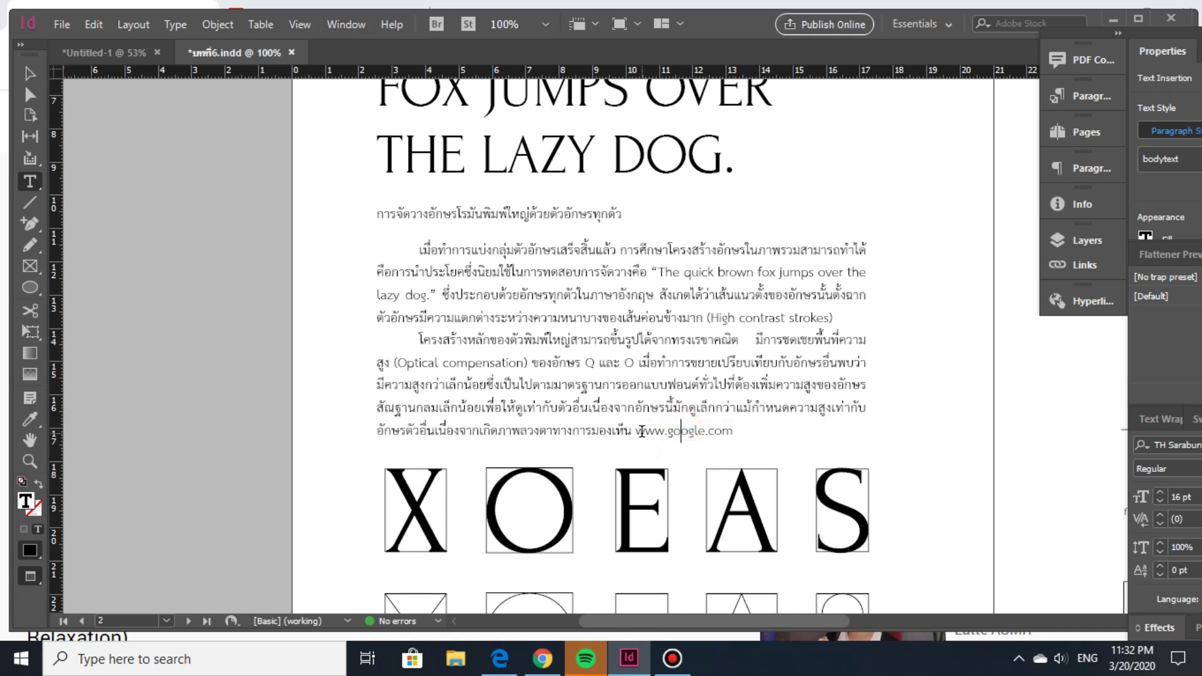
pyautogui.moveTo(638, 430); pyautogui.dragTo(756, 426)
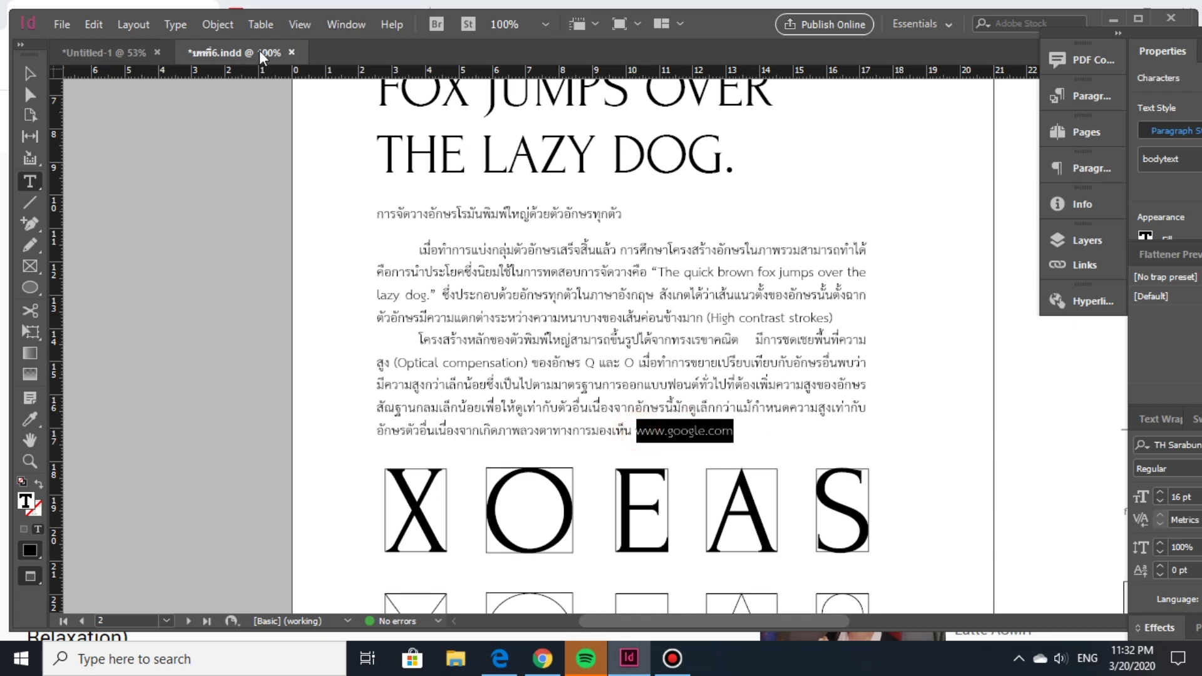
pyautogui.click(348, 25)
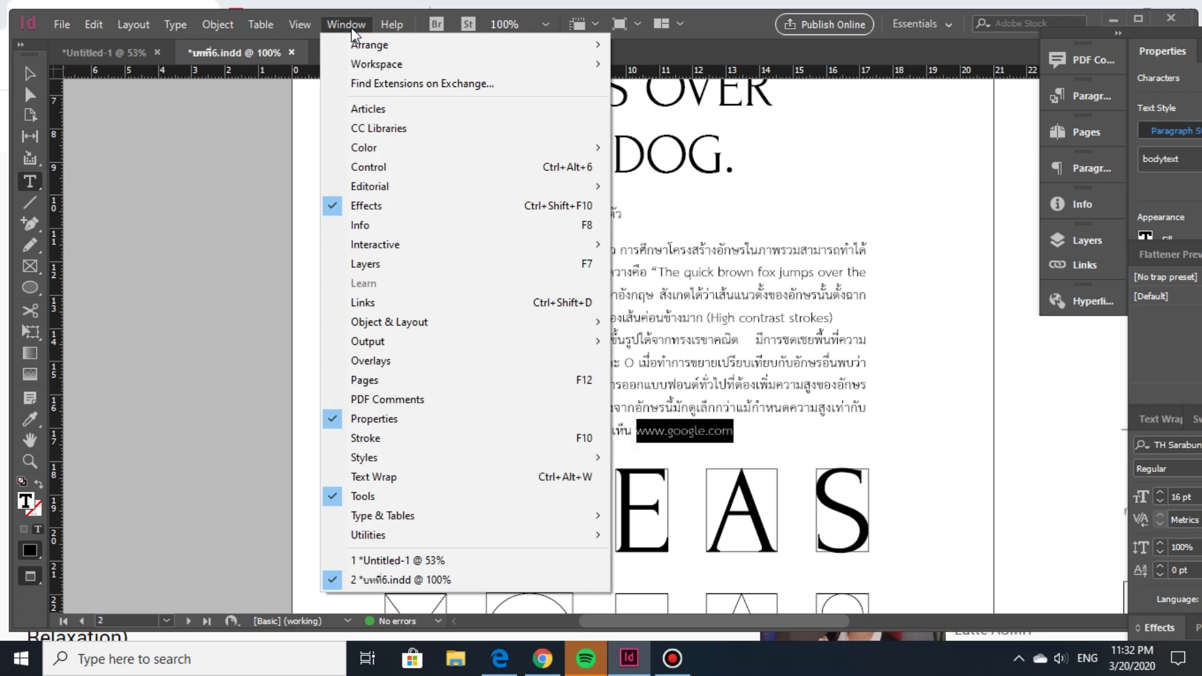
pyautogui.moveTo(420, 255)
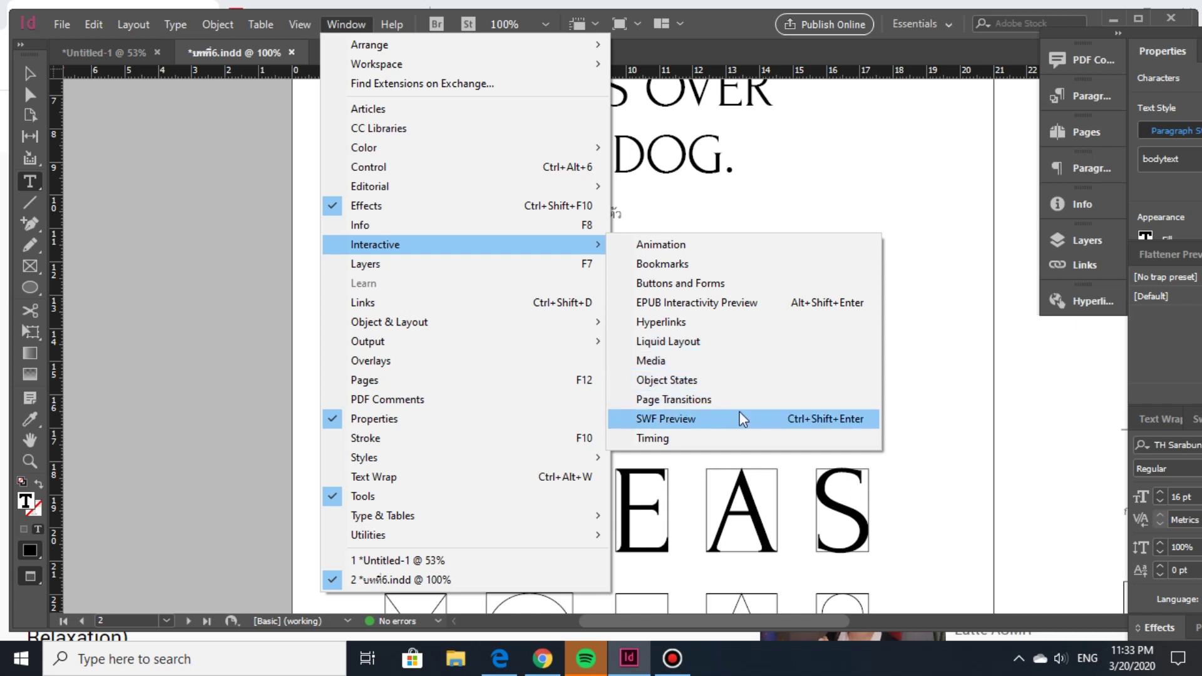
pyautogui.click(749, 321)
pyautogui.moveTo(945, 290); pyautogui.dragTo(928, 219)
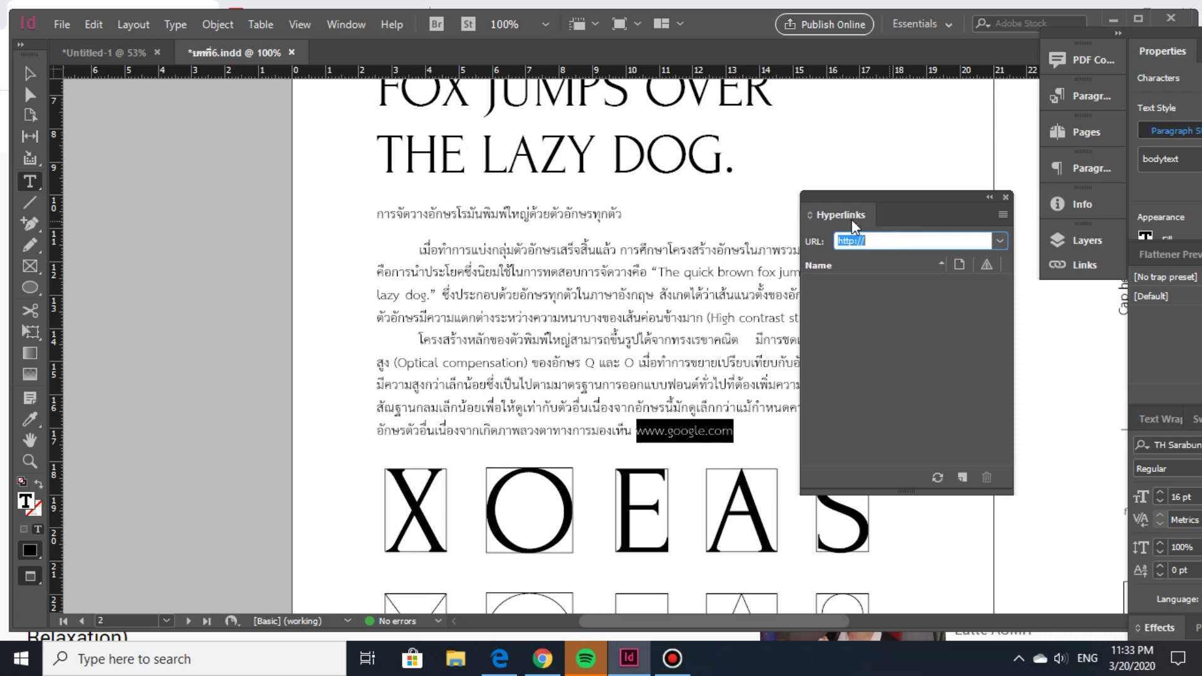
pyautogui.click(951, 242)
pyautogui.write('www.google.com')
pyautogui.press('Return')
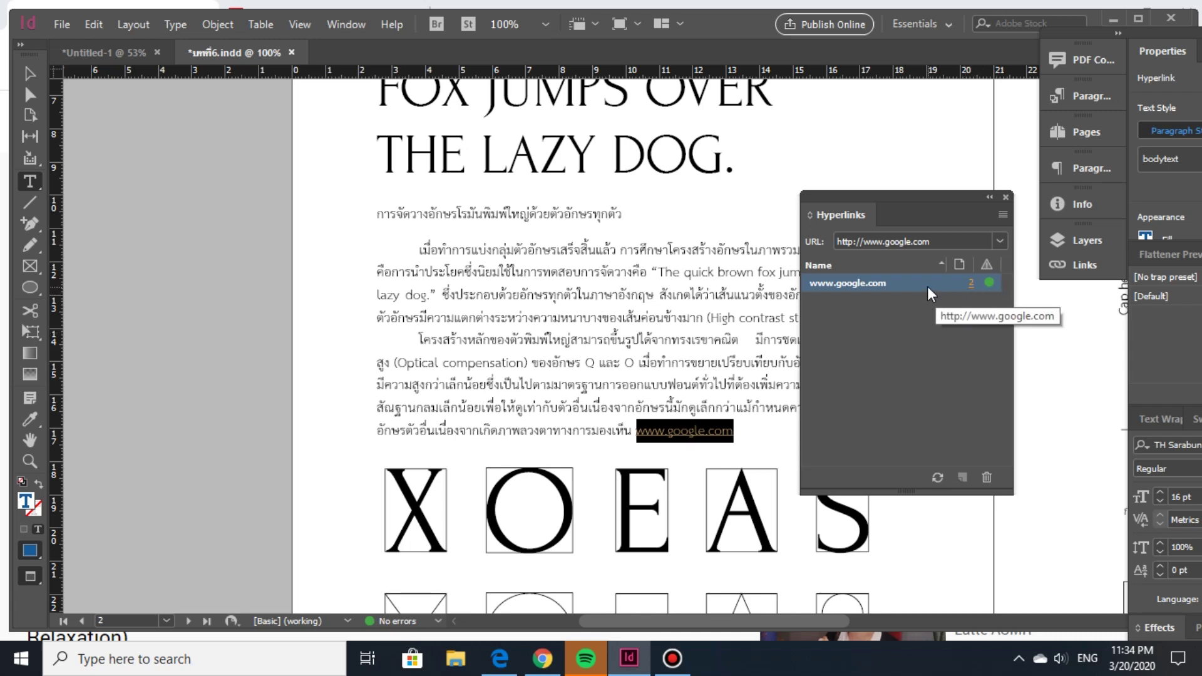
pyautogui.doubleClick(904, 284)
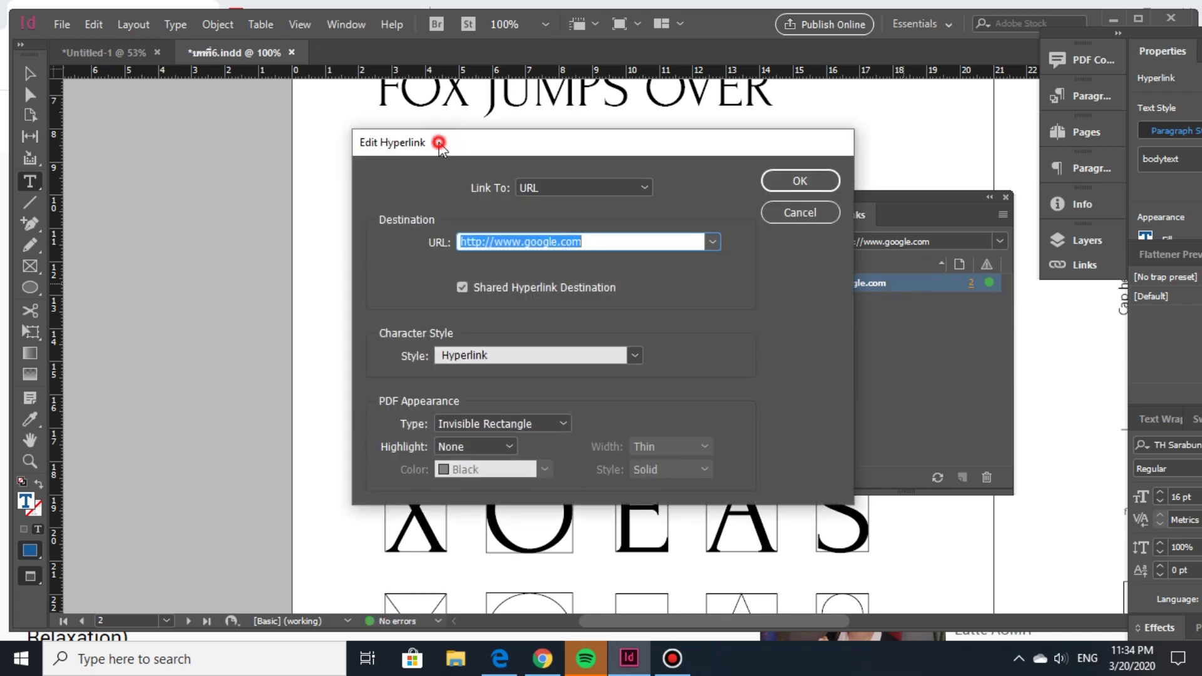
pyautogui.moveTo(439, 143); pyautogui.dragTo(526, 132)
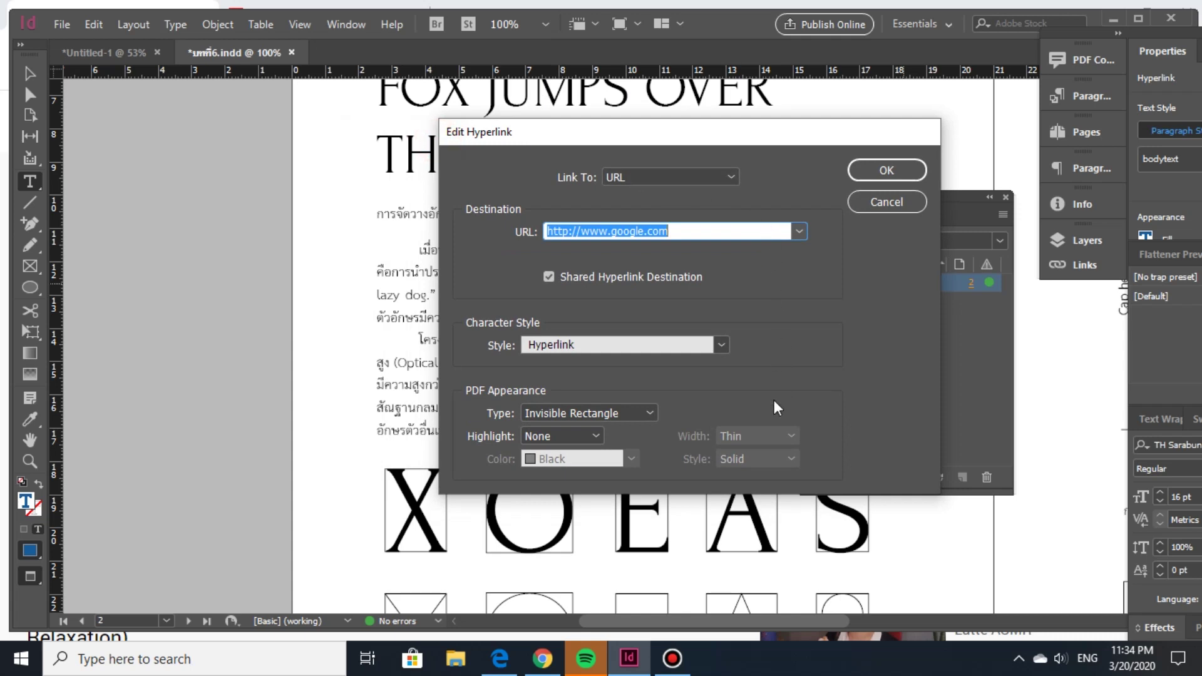
pyautogui.click(720, 345)
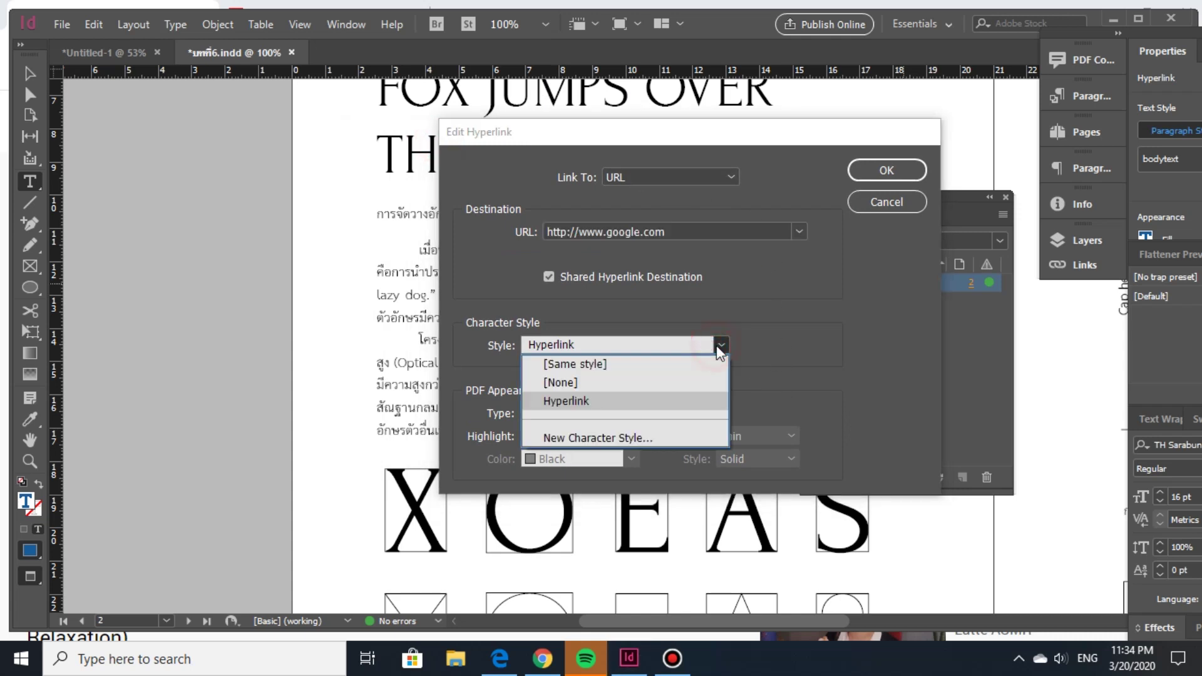
pyautogui.click(717, 345)
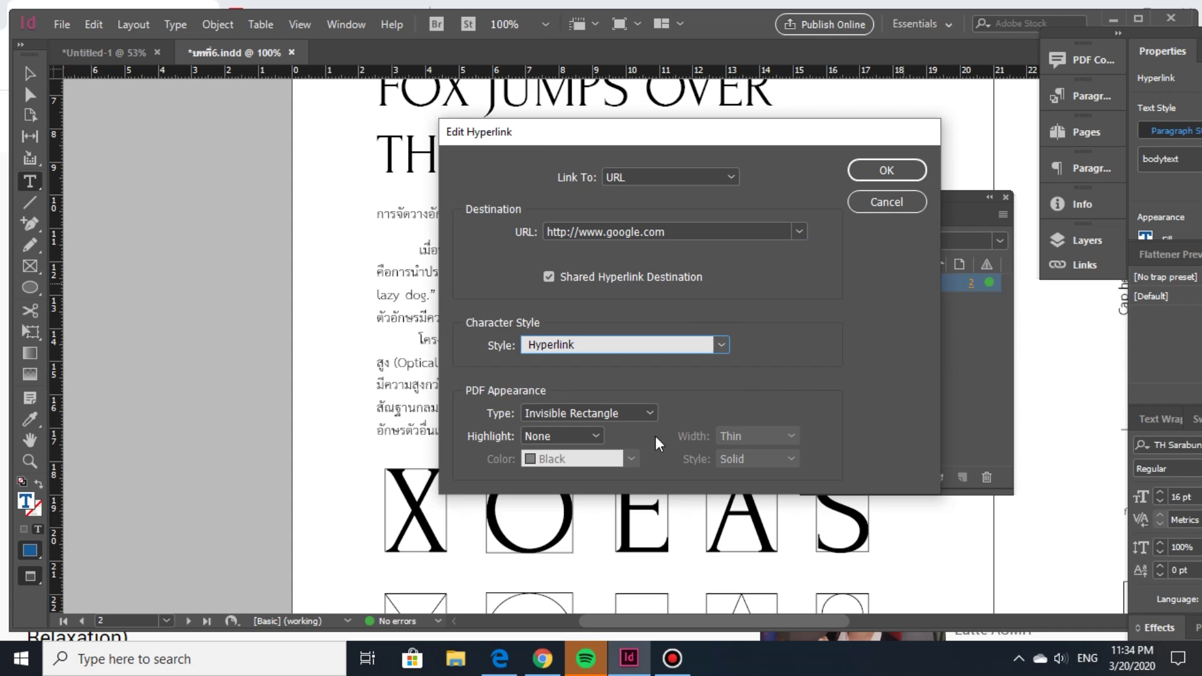
pyautogui.click(634, 413)
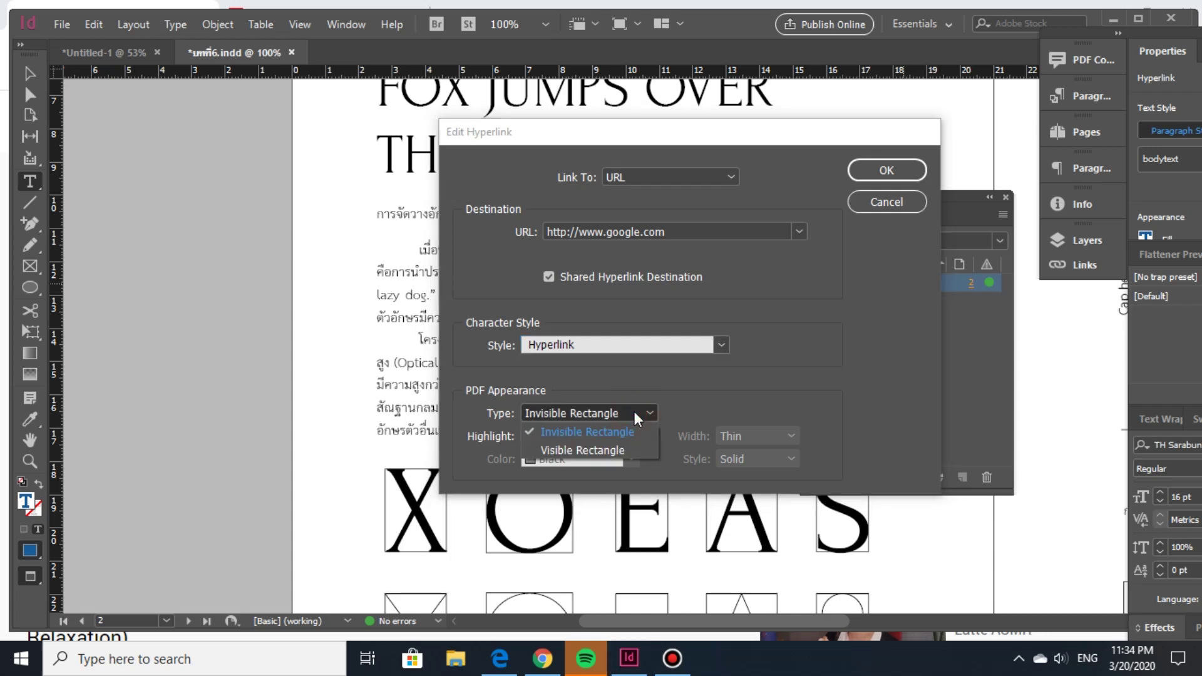
pyautogui.click(702, 385)
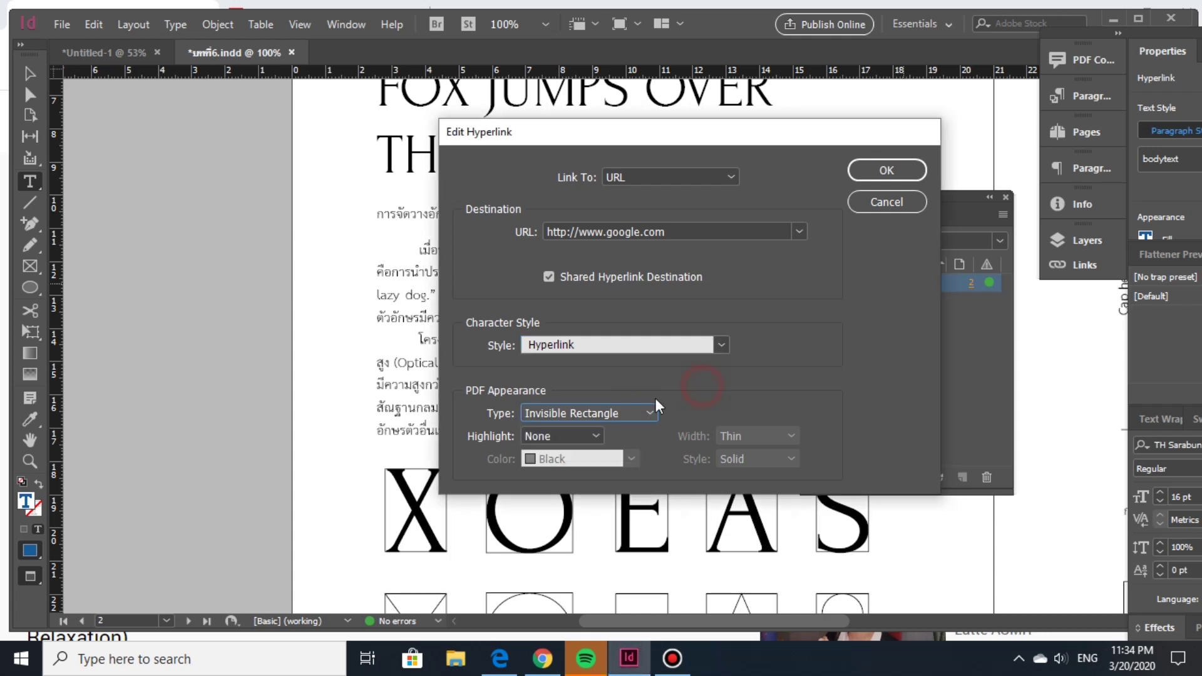
pyautogui.click(579, 434)
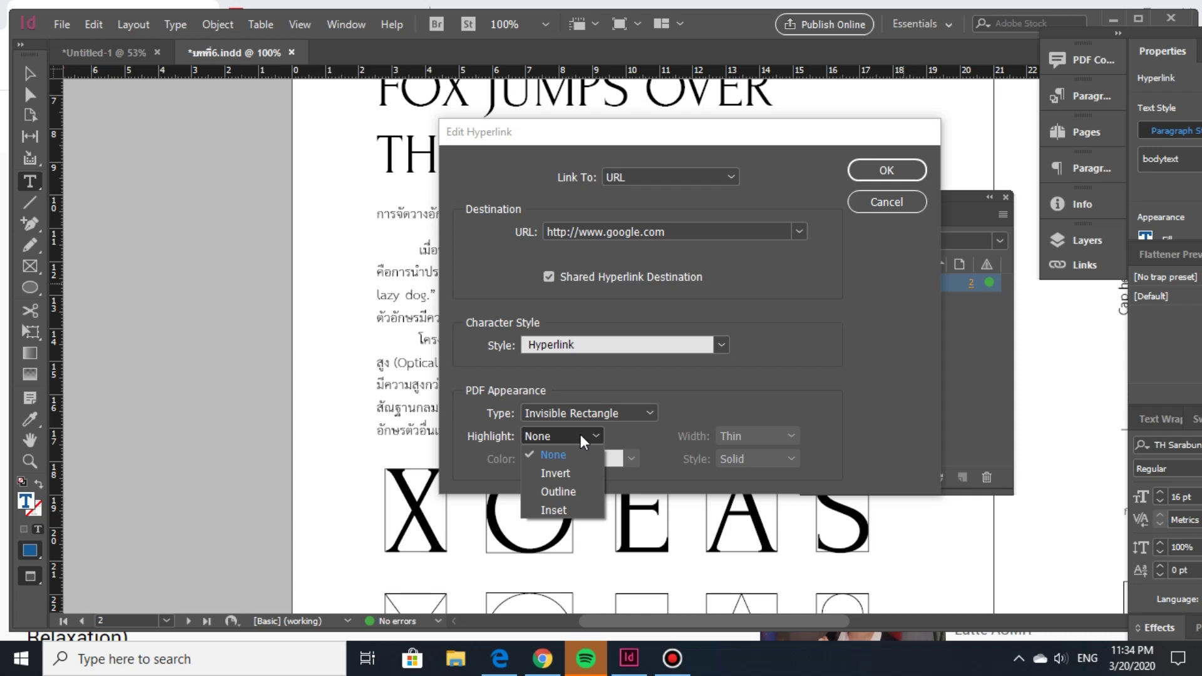
pyautogui.click(575, 492)
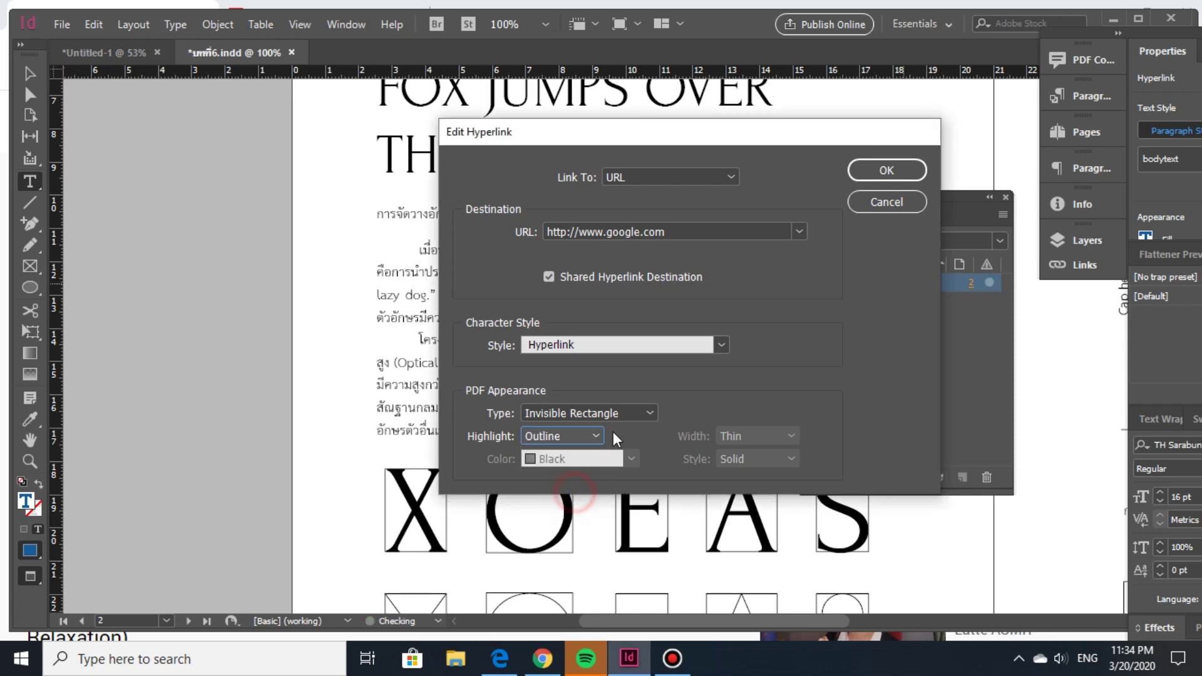
pyautogui.click(591, 438)
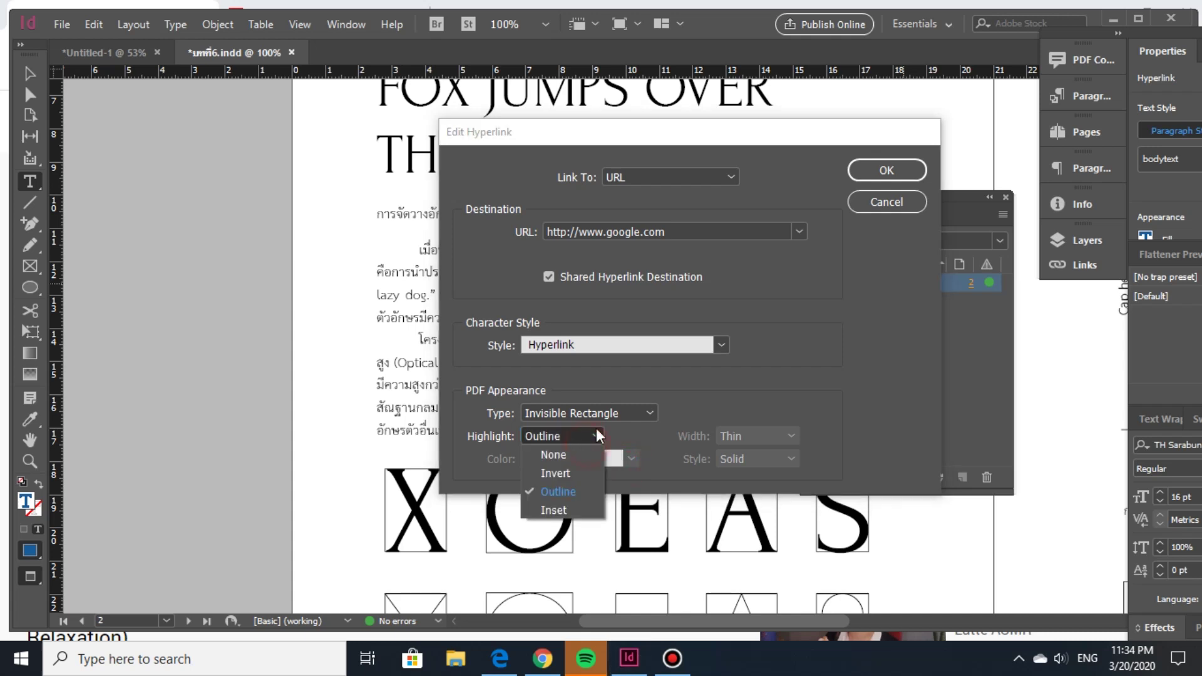
pyautogui.click(596, 429)
# Set the hyperlink's PDF appearance type to Visible Rectangle with the color Dark Blue, and apply the changes
pyautogui.click(603, 412)
pyautogui.click(603, 412)
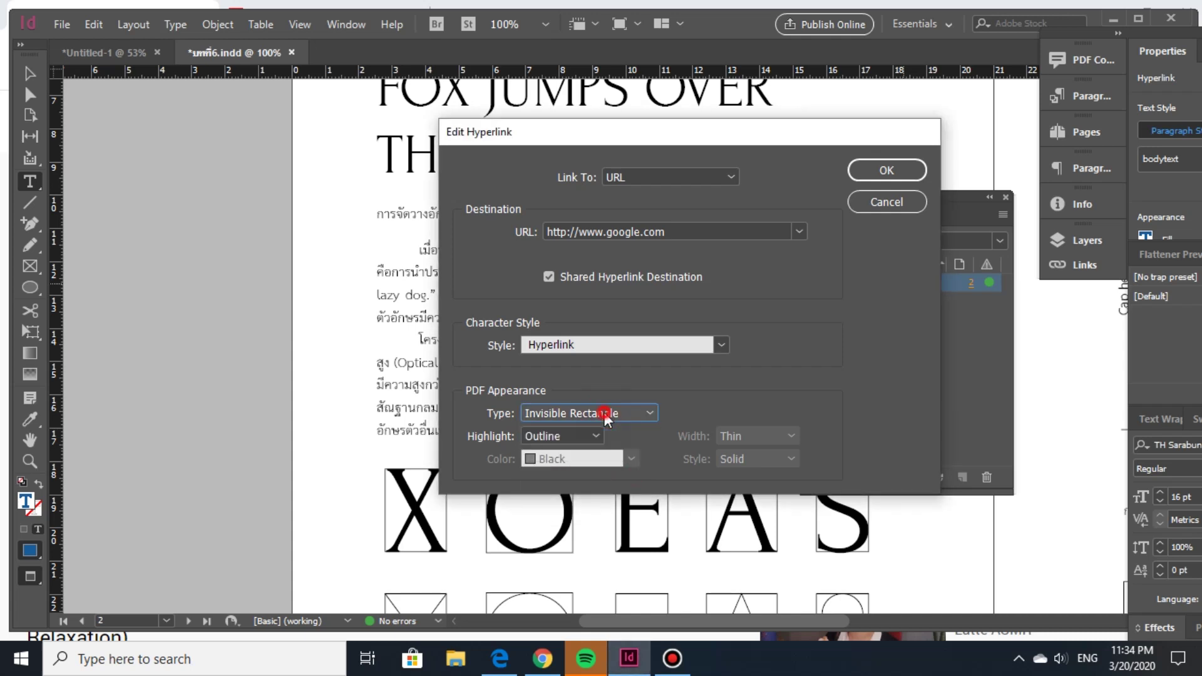
pyautogui.click(597, 436)
pyautogui.click(601, 415)
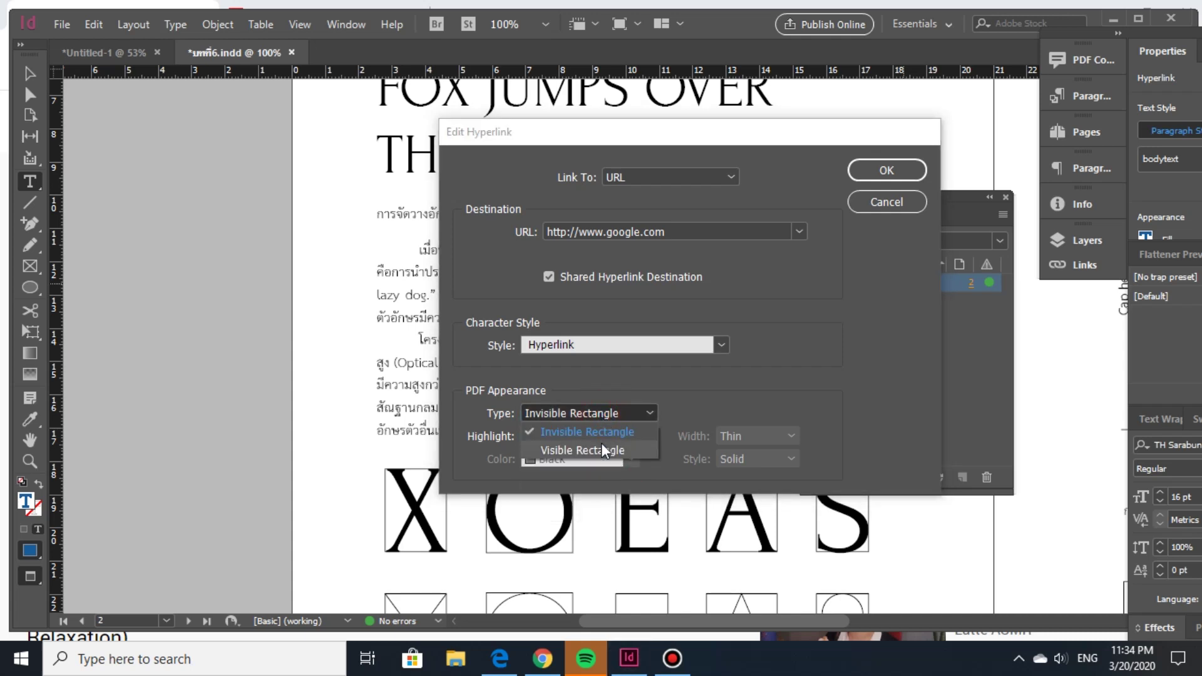
pyautogui.click(601, 449)
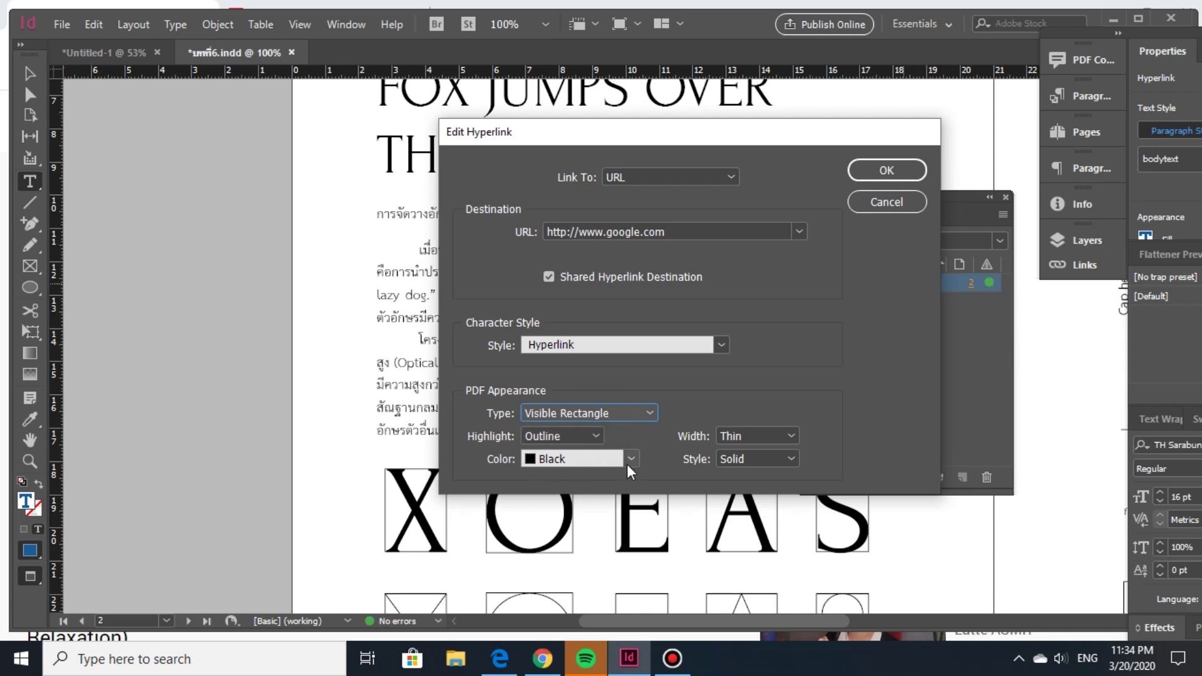
pyautogui.click(627, 465)
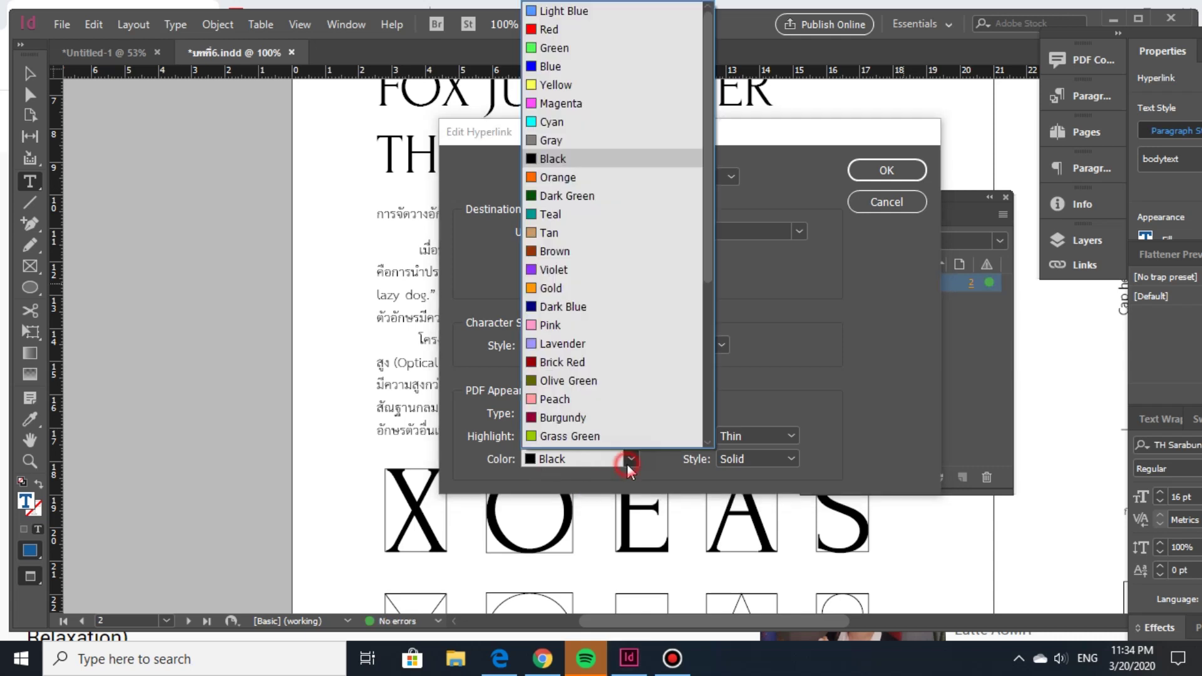
pyautogui.click(602, 306)
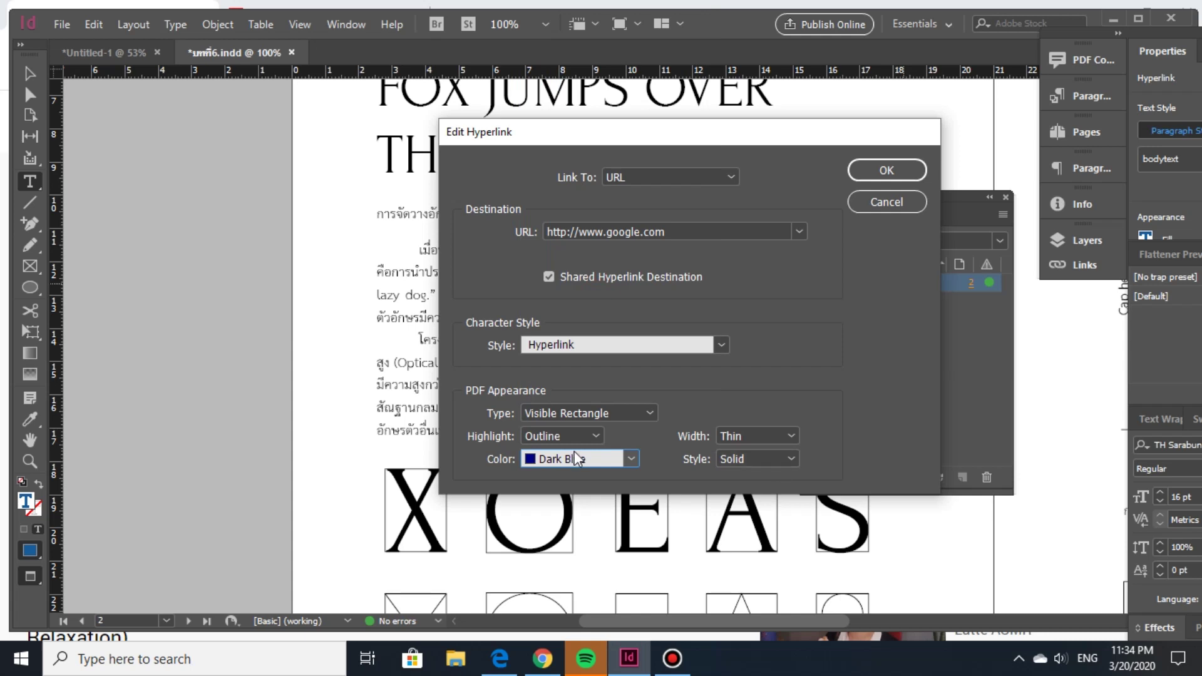
pyautogui.click(788, 440)
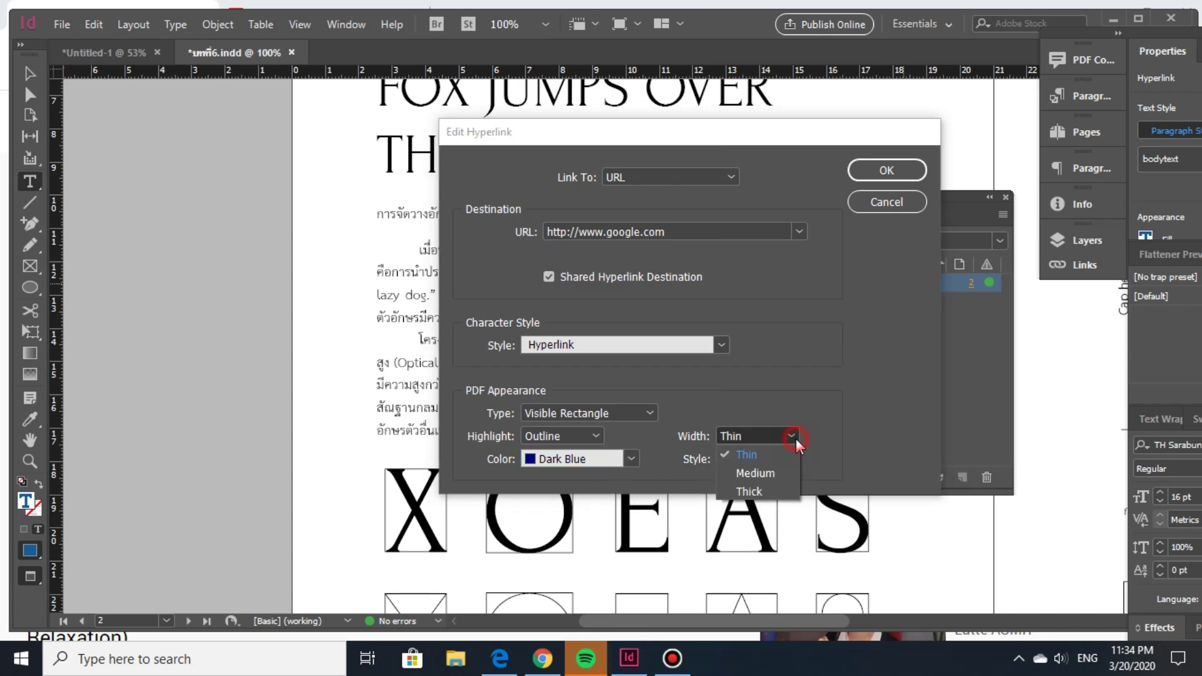
pyautogui.click(853, 437)
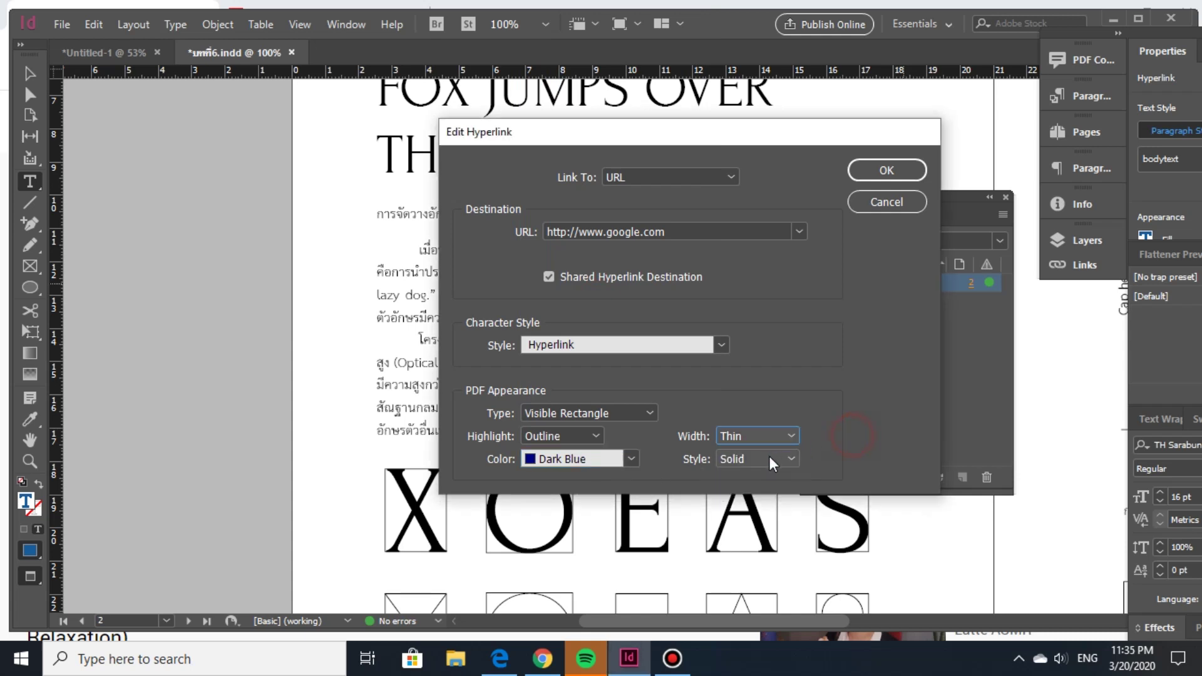
pyautogui.click(874, 171)
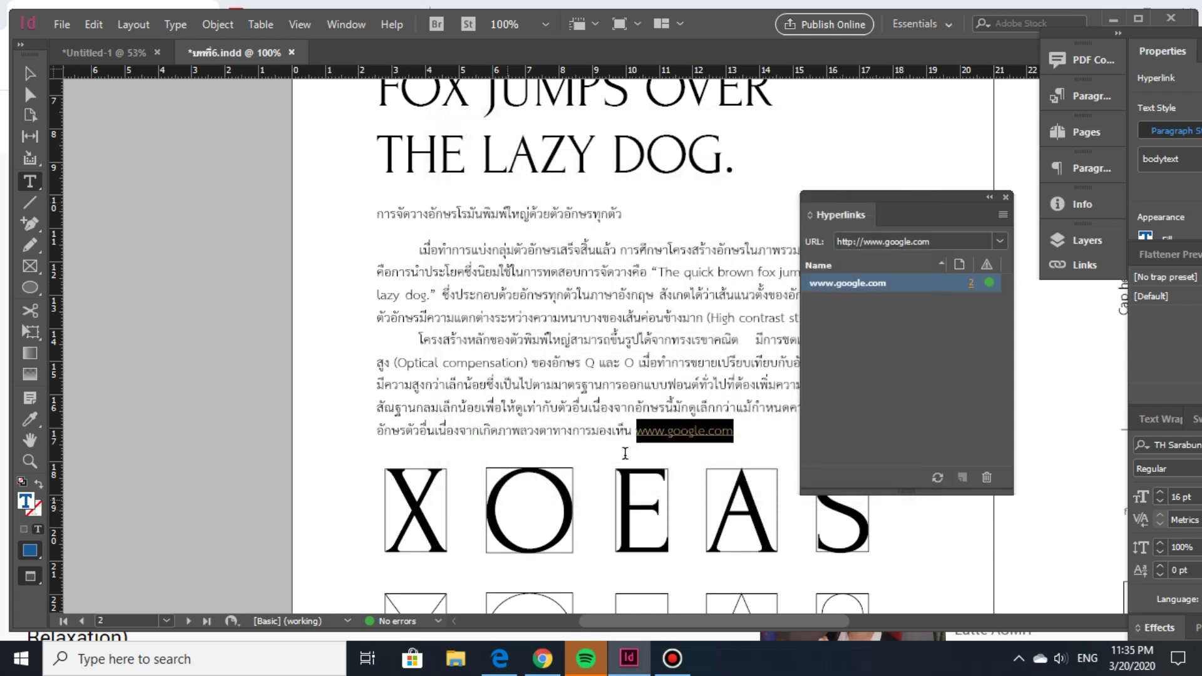
pyautogui.click(31, 74)
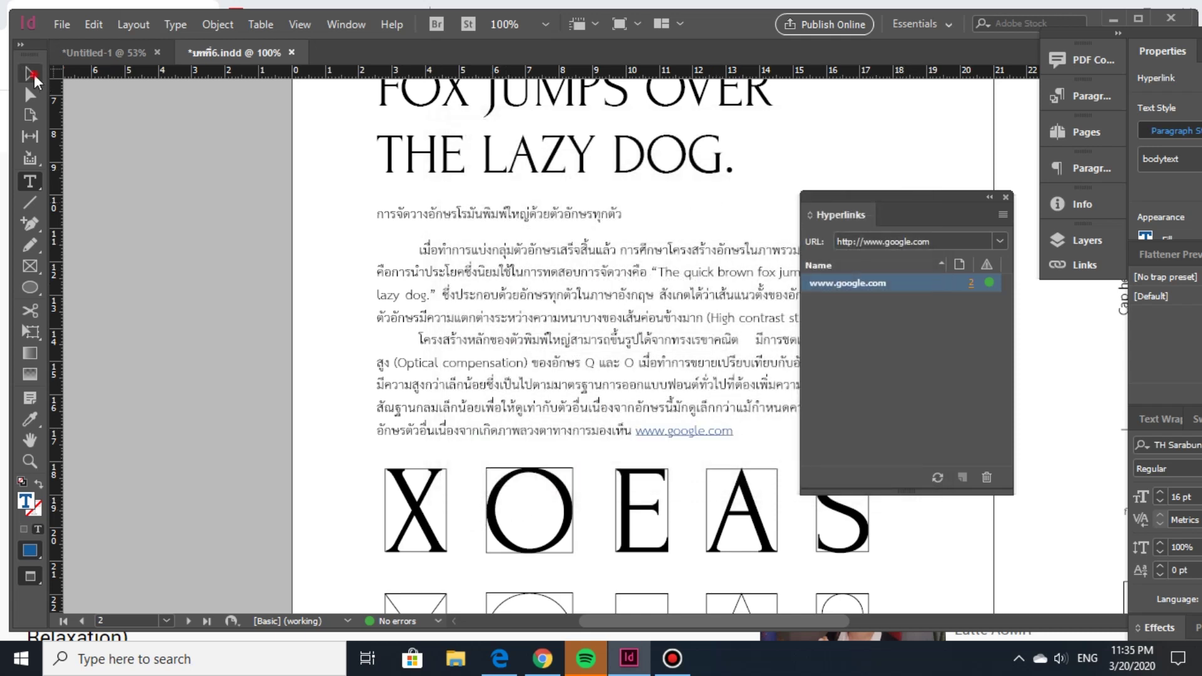
pyautogui.doubleClick(657, 431)
pyautogui.doubleClick(639, 432)
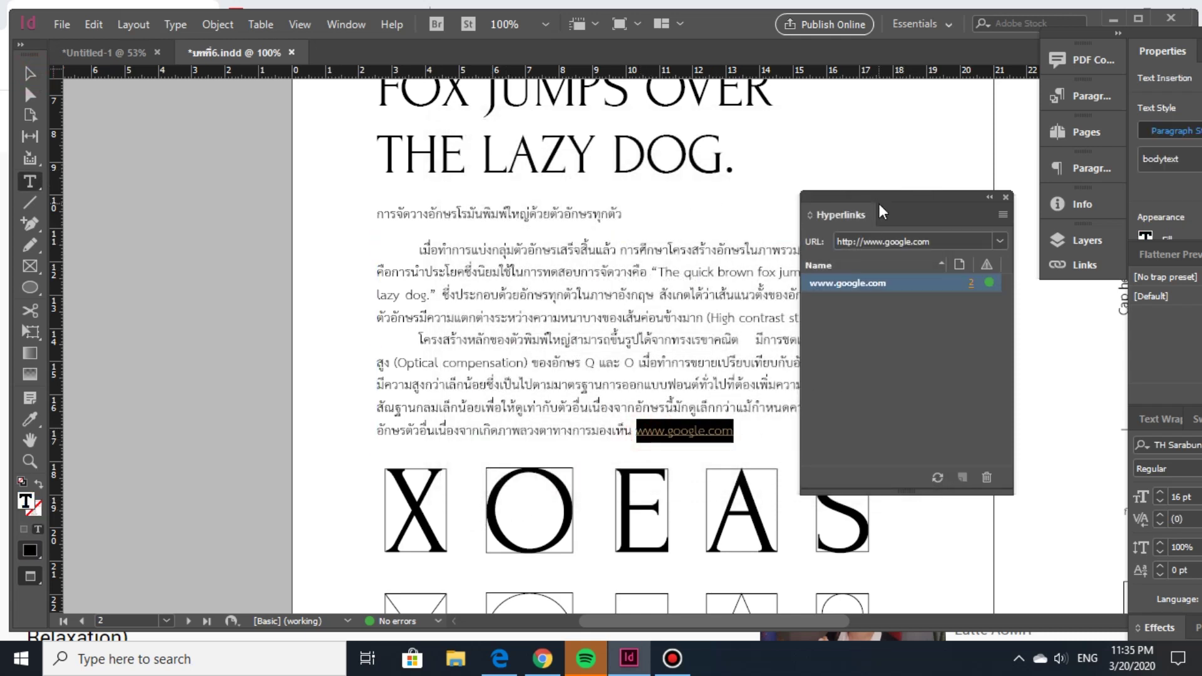
pyautogui.doubleClick(879, 283)
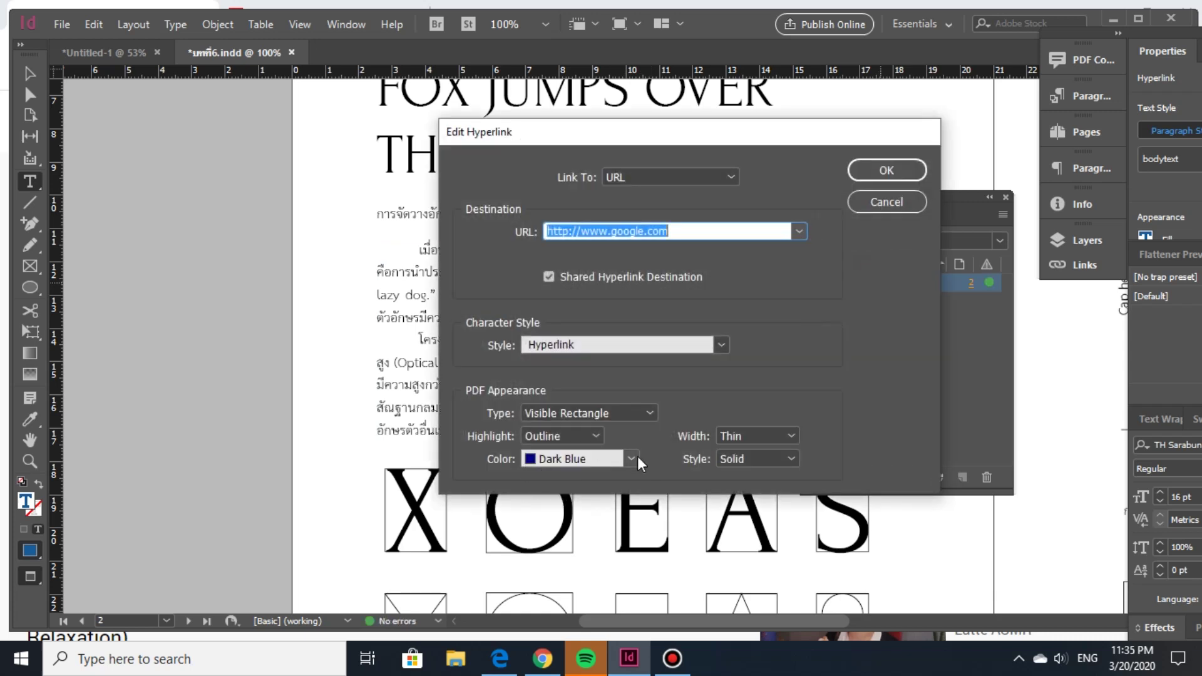
pyautogui.click(636, 457)
pyautogui.click(634, 436)
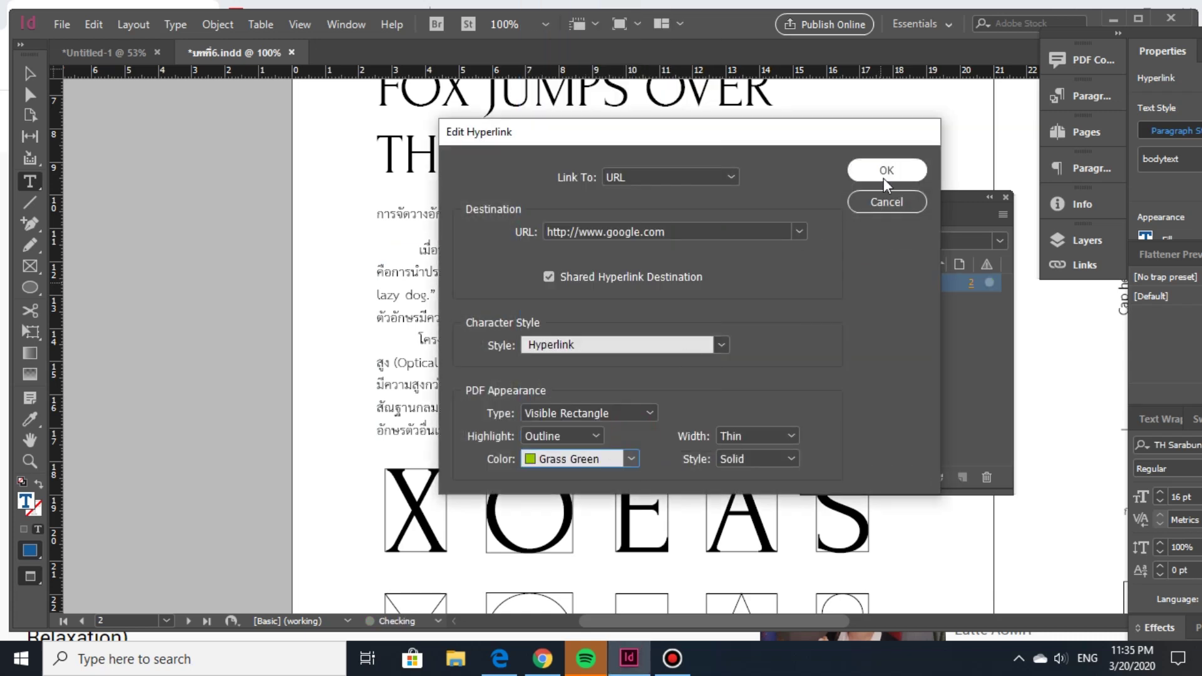
pyautogui.click(884, 171)
pyautogui.click(586, 478)
pyautogui.moveTo(636, 432); pyautogui.dragTo(734, 435)
pyautogui.tripleClick(727, 432)
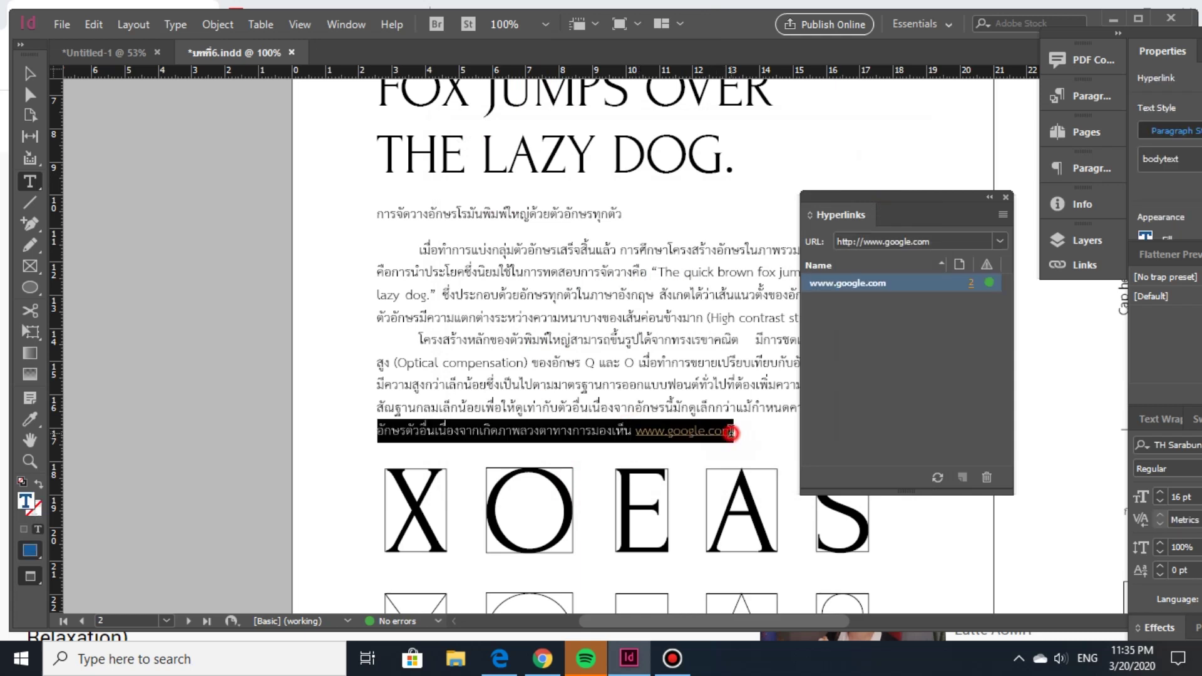
pyautogui.click(721, 435)
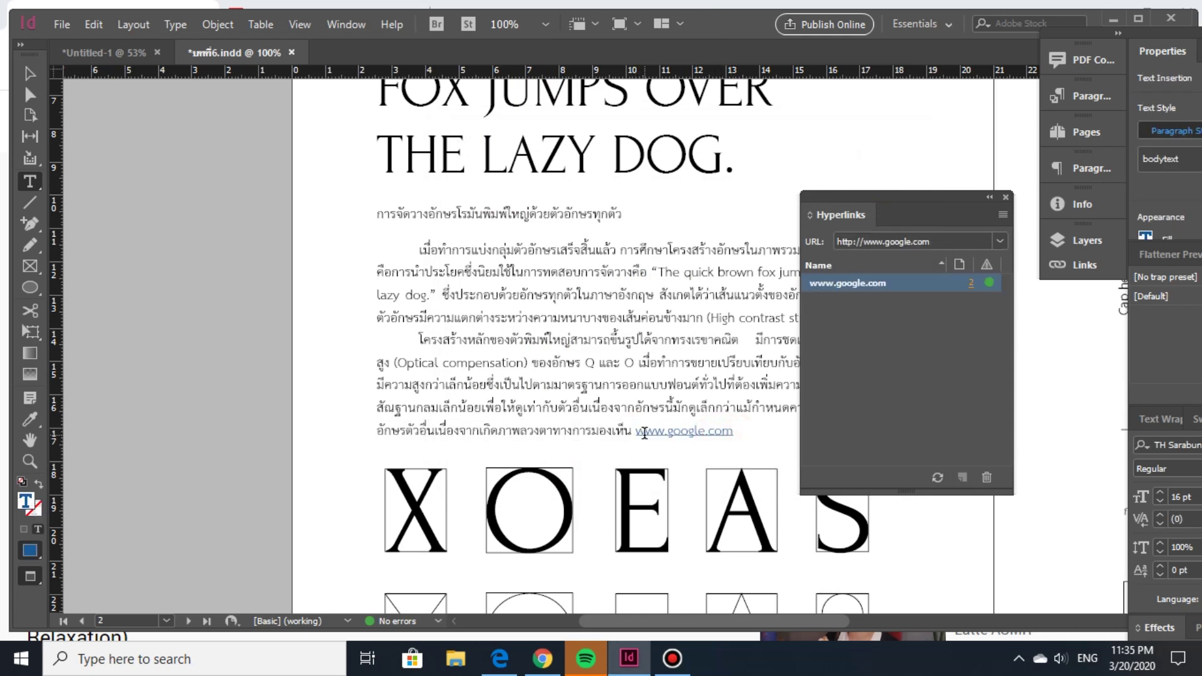
pyautogui.moveTo(632, 432); pyautogui.dragTo(756, 442)
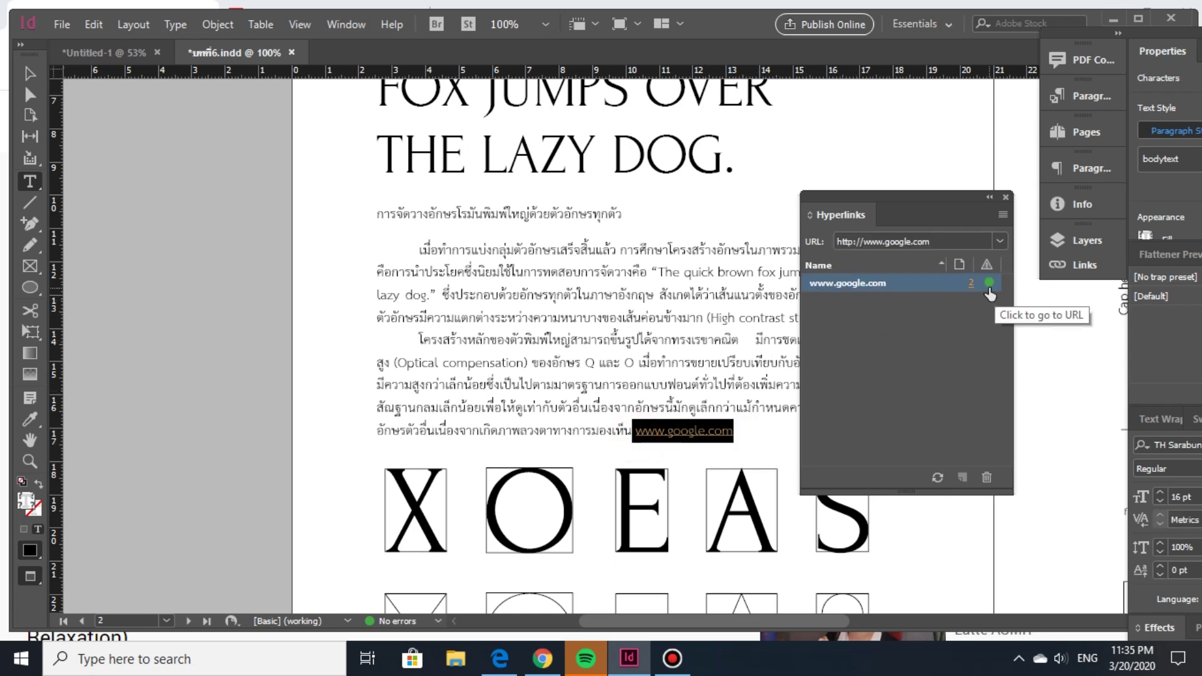
pyautogui.click(1001, 216)
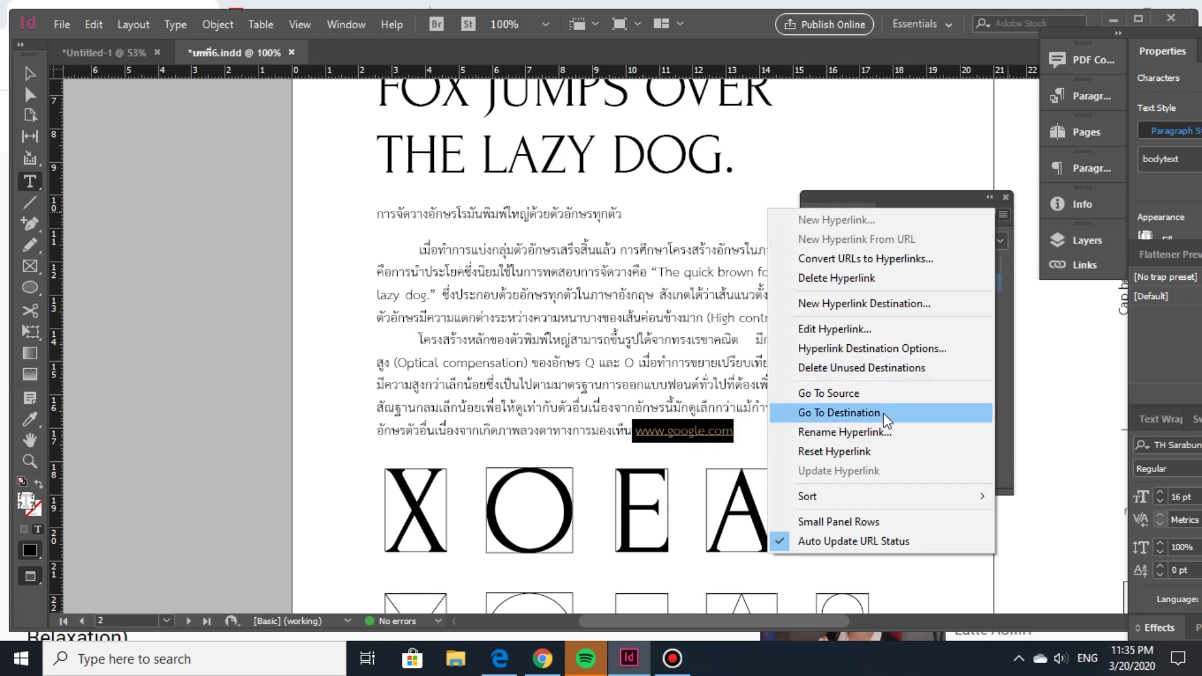
pyautogui.click(1007, 215)
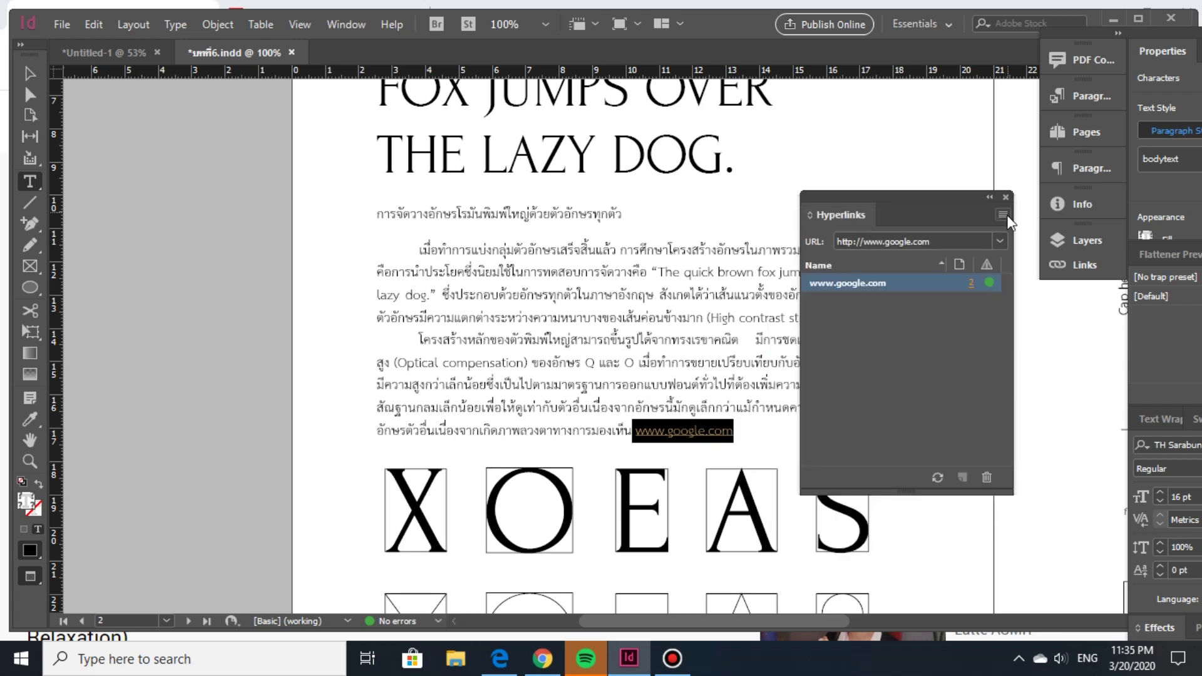
pyautogui.click(1004, 215)
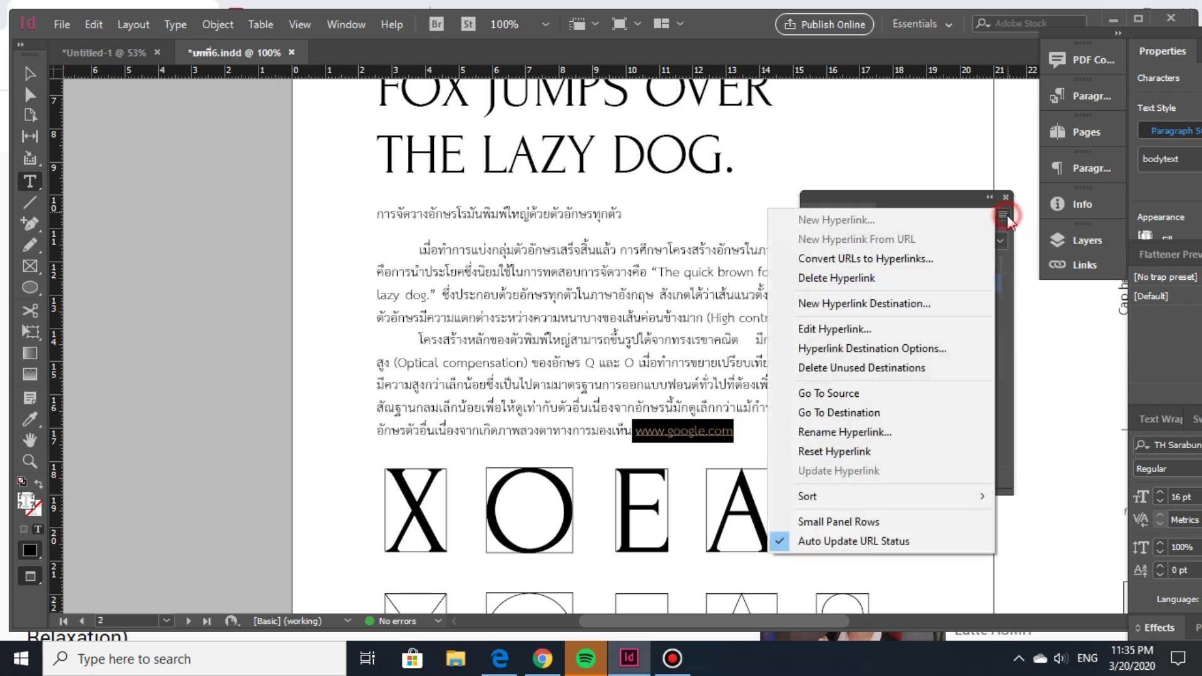
pyautogui.click(878, 416)
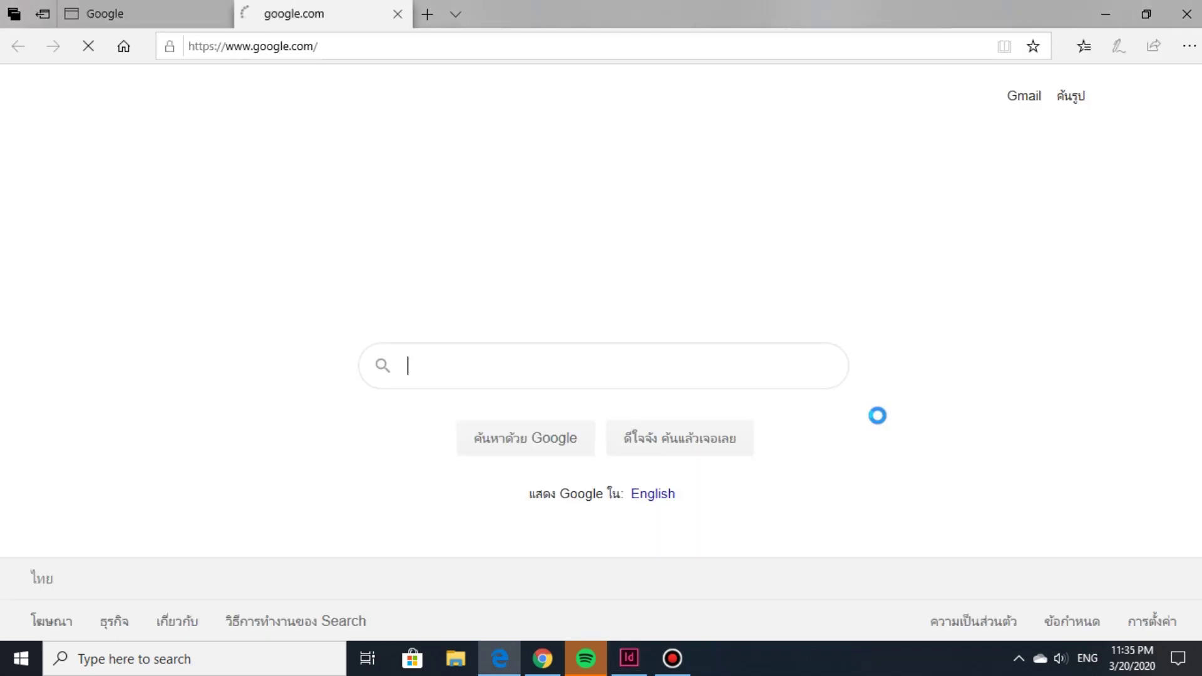
pyautogui.click(645, 658)
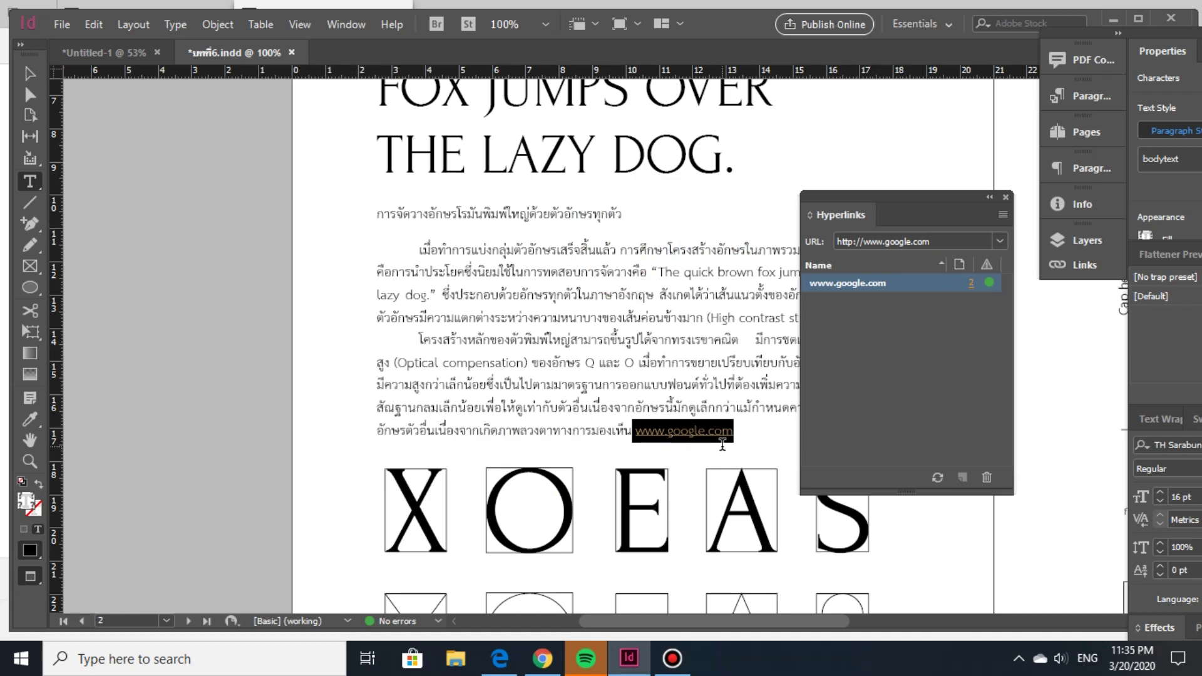
pyautogui.click(1002, 215)
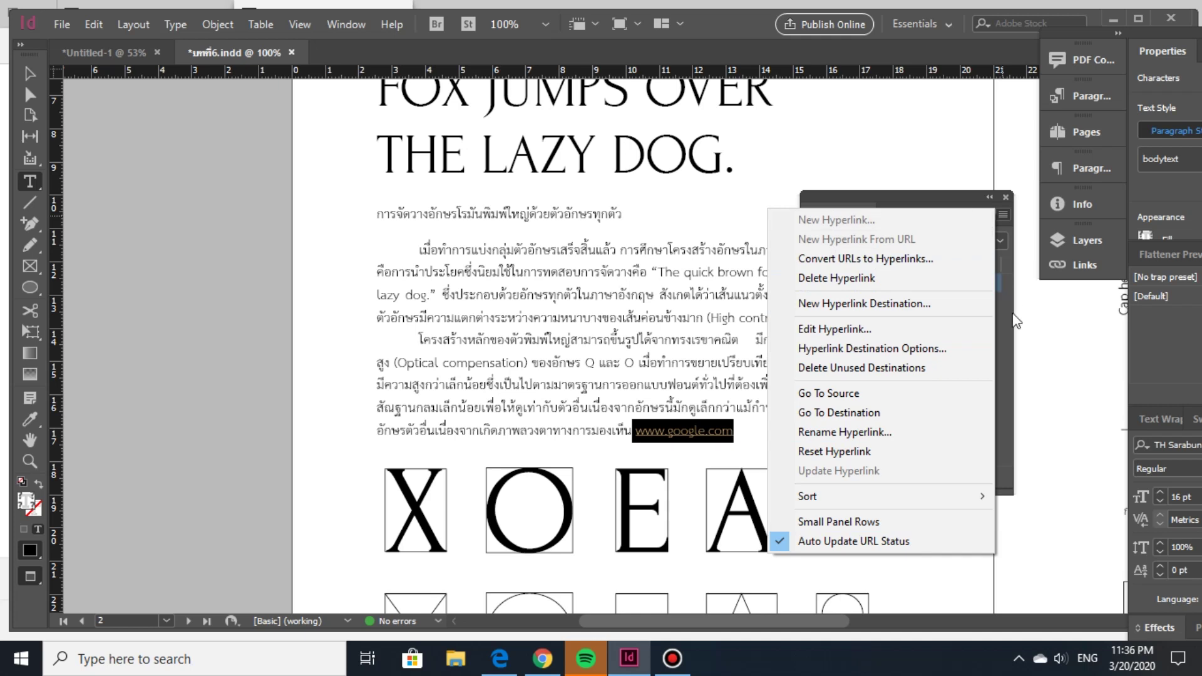
pyautogui.click(1008, 373)
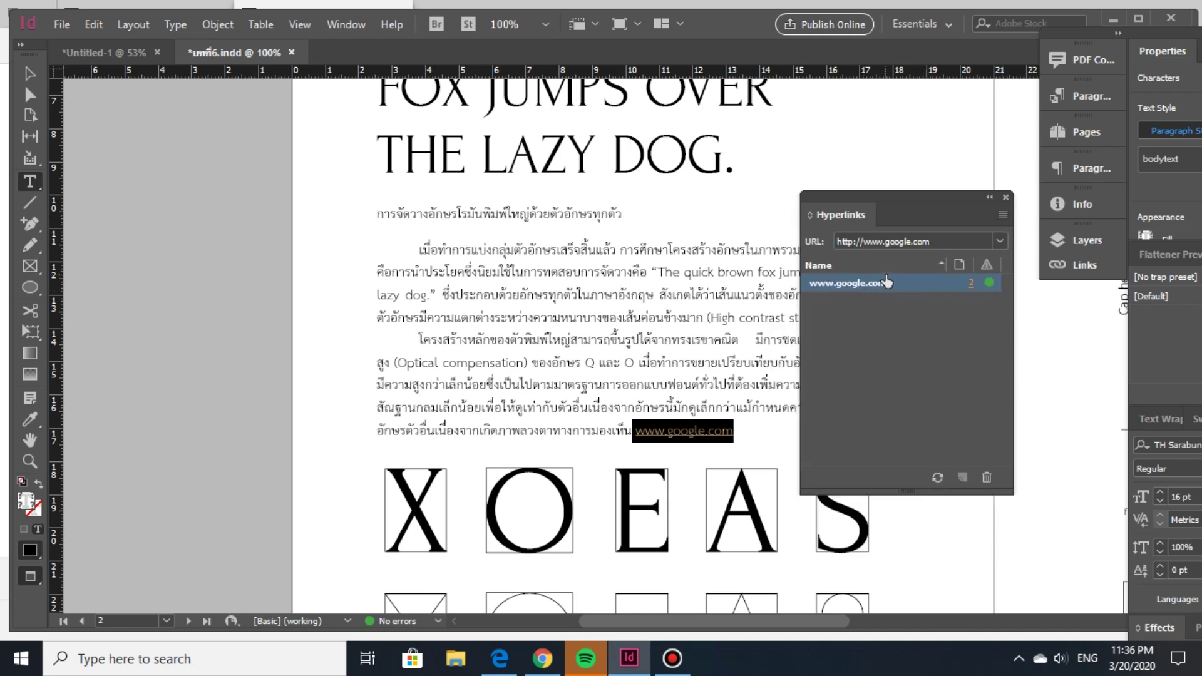